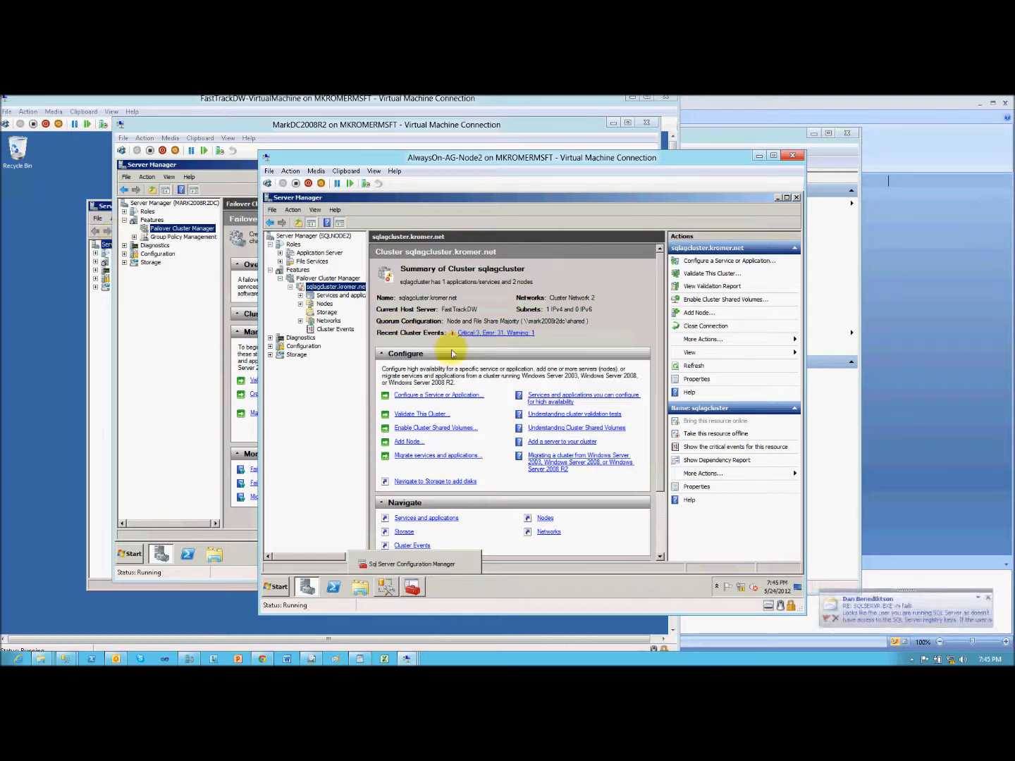
# - Dismiss the mail notification, view the Sales Summary Report in Report Builder, and minimize that window
pyautogui.click(987, 598)
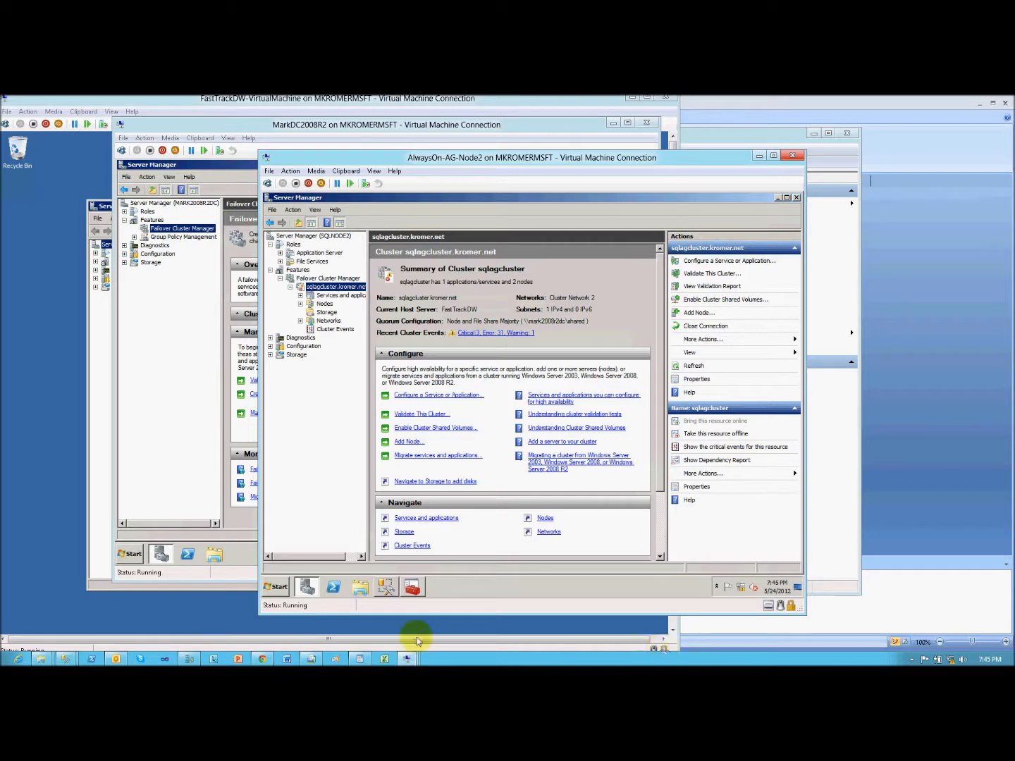
pyautogui.click(310, 657)
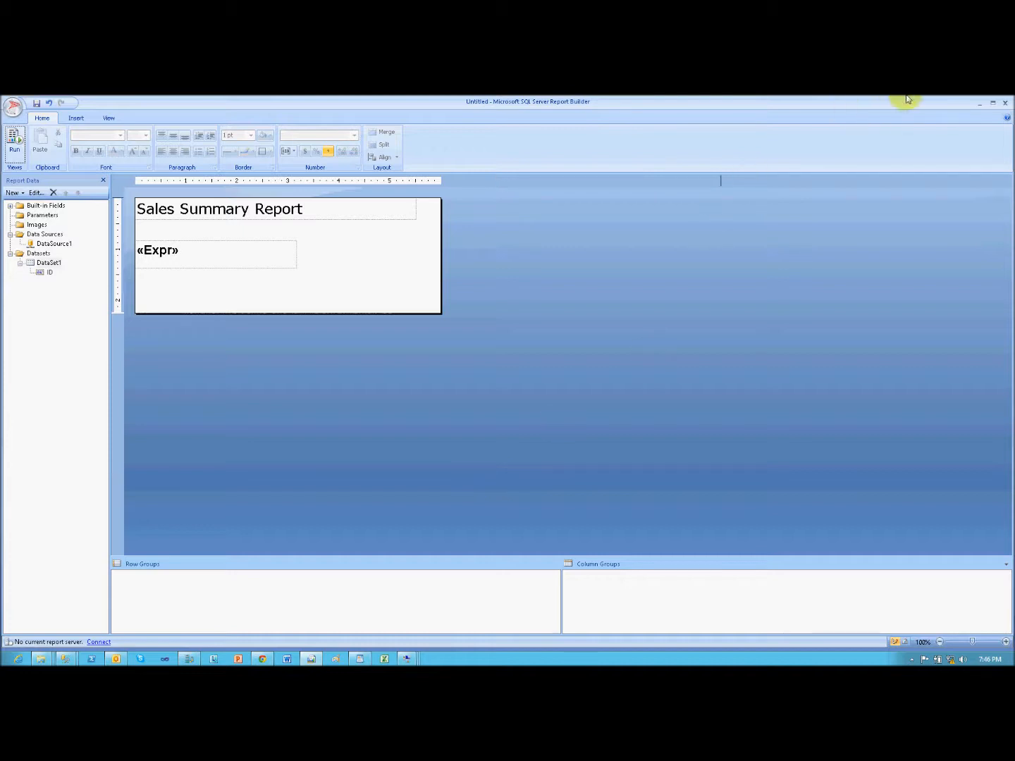
pyautogui.click(979, 105)
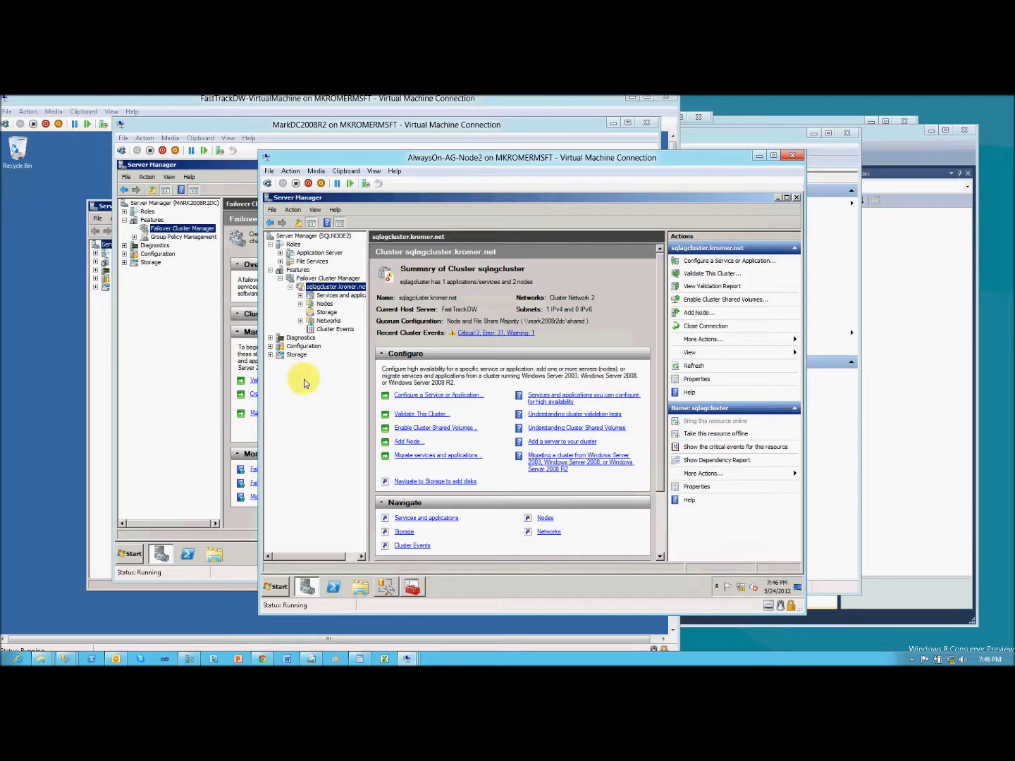
# - Switch to Hyper-V Manager and inspect the MarkDC2008R2, AlwaysOn-AG-Node2 and FastTrackDW-VirtualMachine virtual machines
pyautogui.click(212, 656)
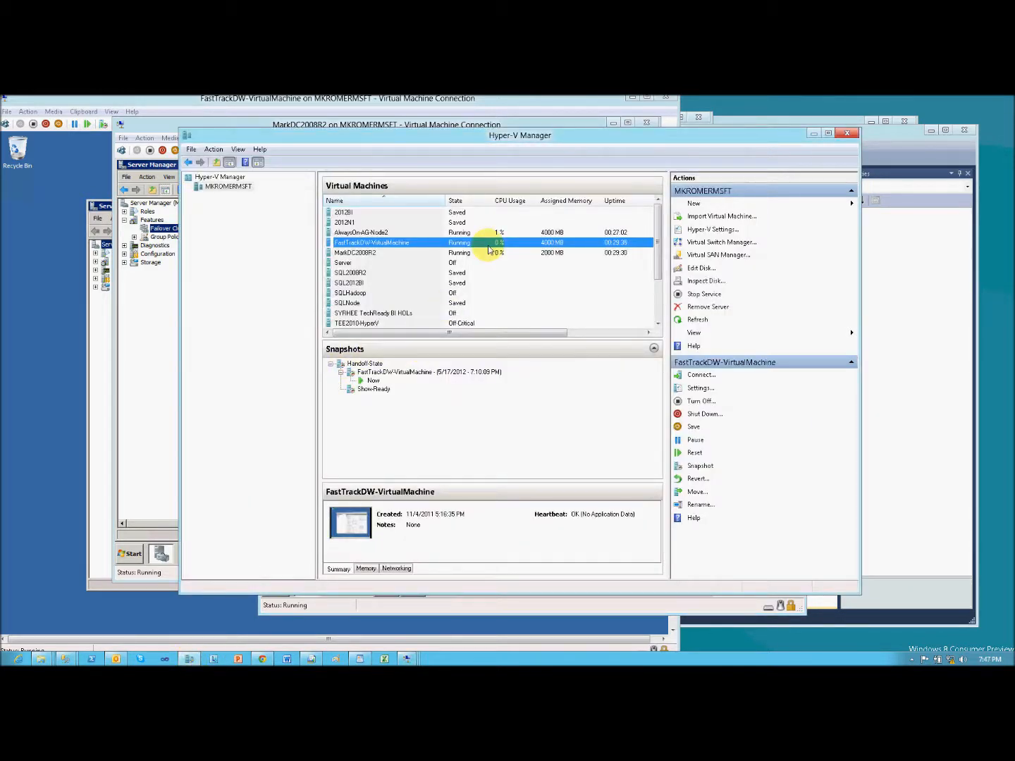
pyautogui.click(391, 253)
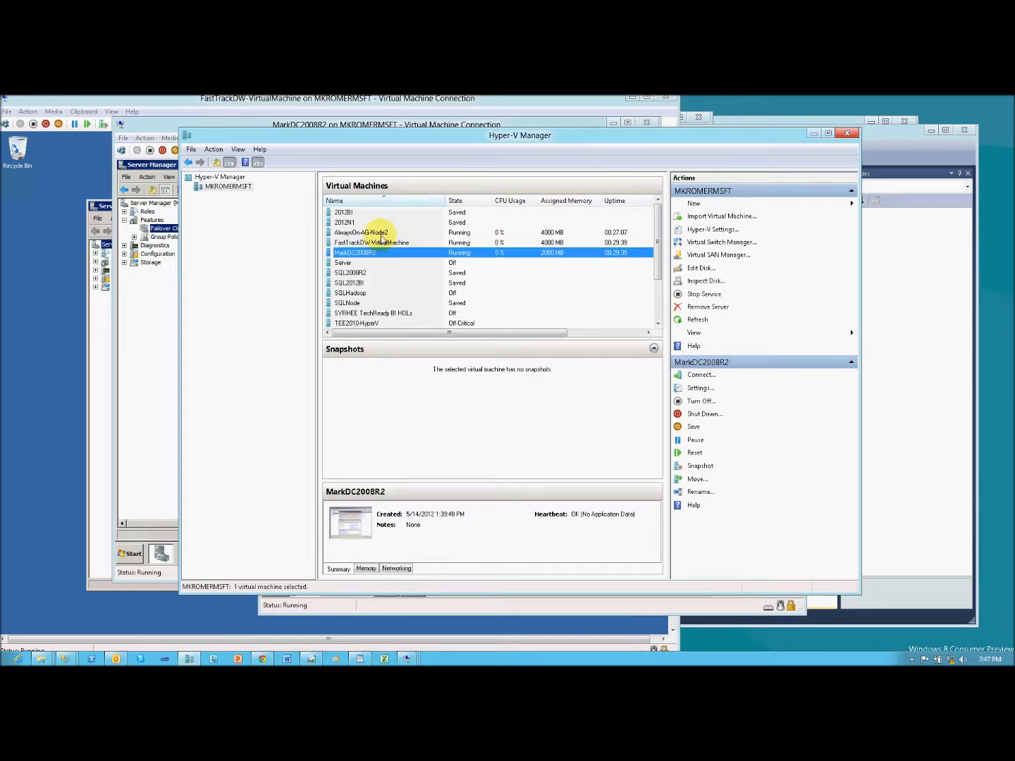
pyautogui.click(381, 234)
pyautogui.click(382, 244)
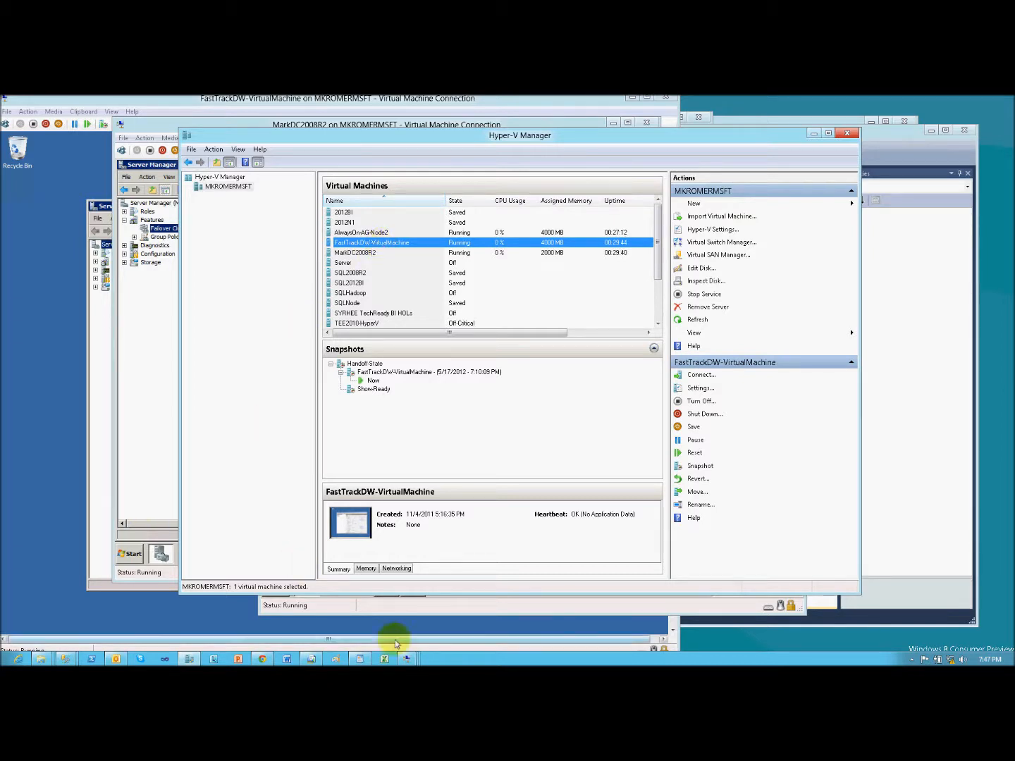
# - View the MarkDC2008R2 machine, and examine the cluster's Storage and Services and applications on AlwaysOn-AG-Node2
pyautogui.click(406, 659)
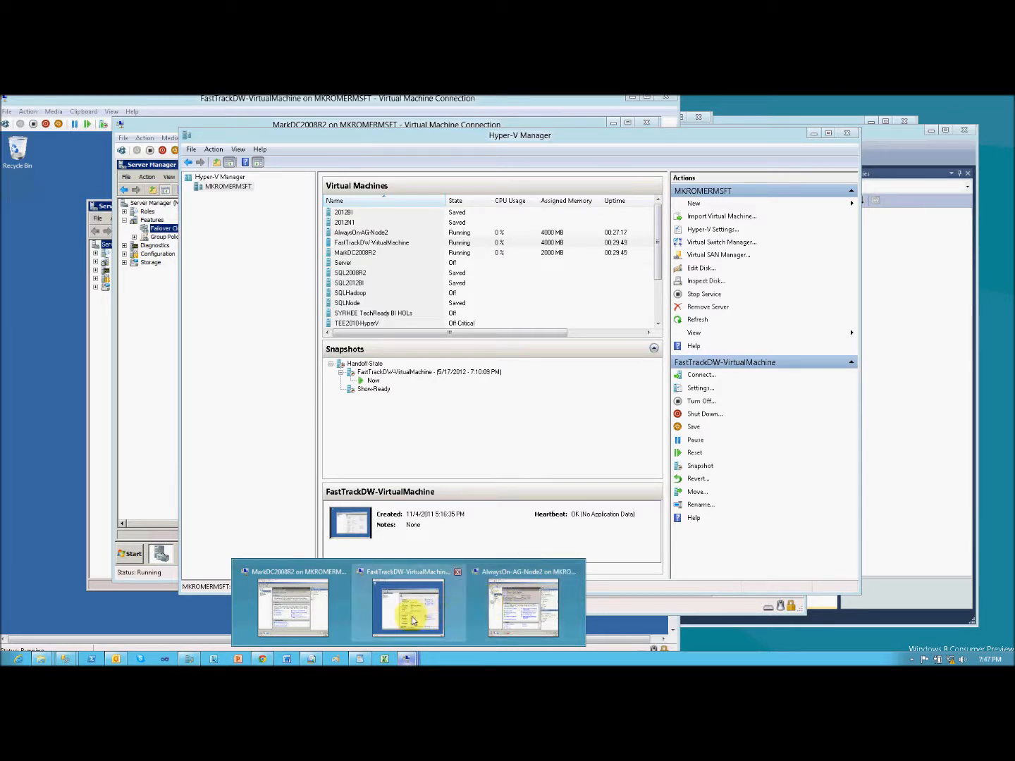
pyautogui.click(293, 606)
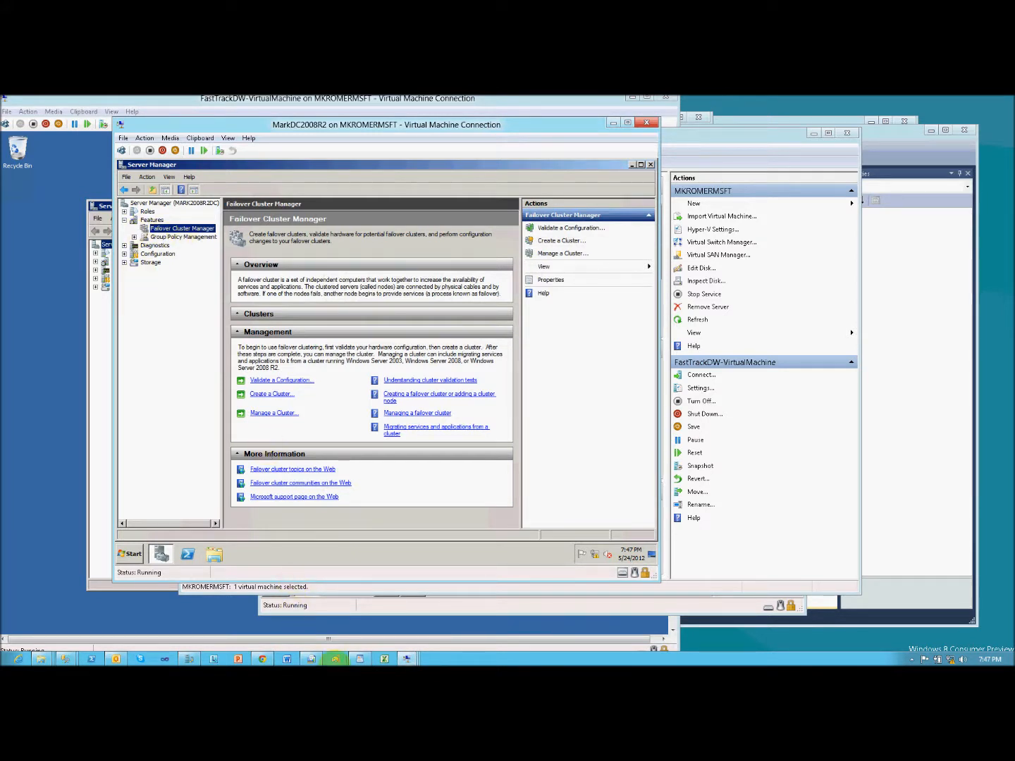
pyautogui.moveTo(409, 658)
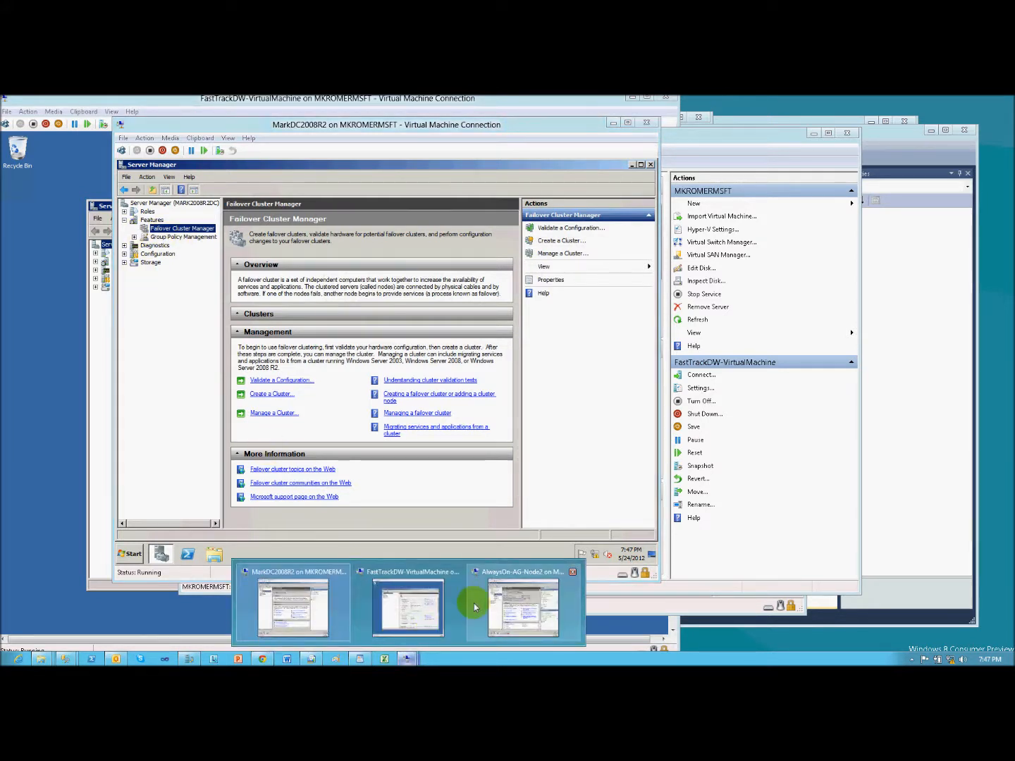
pyautogui.click(510, 597)
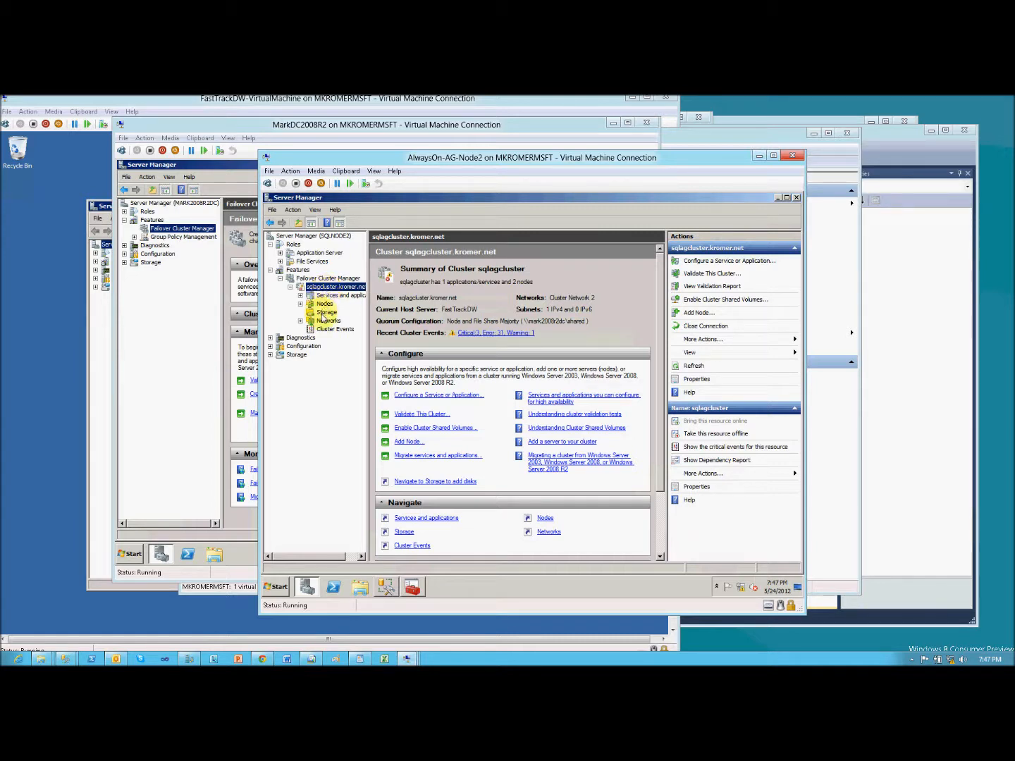
pyautogui.click(325, 312)
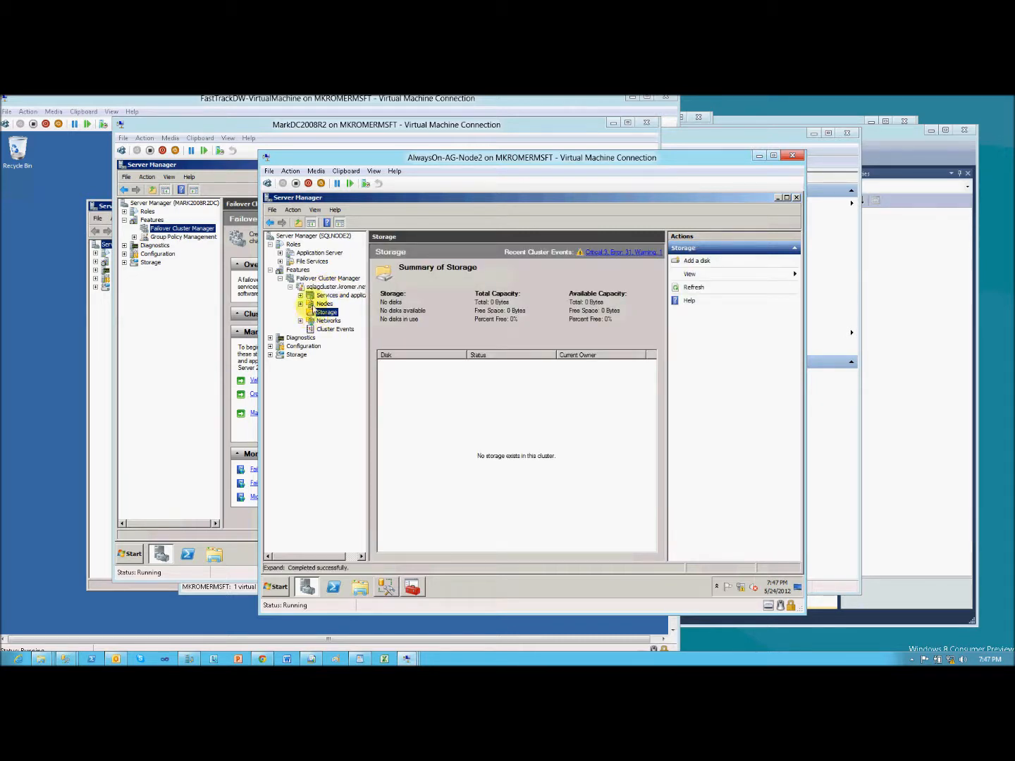
pyautogui.doubleClick(325, 296)
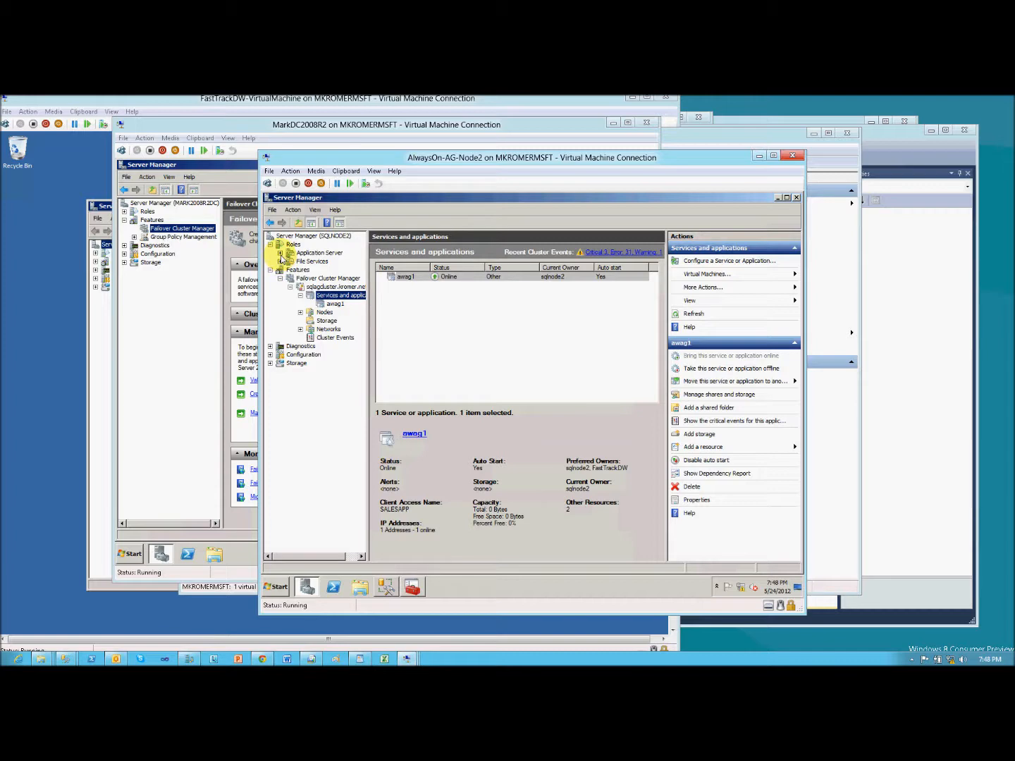
# - On MarkDC2008R2, display the DNS records of the kromer.net forward lookup zone
pyautogui.click(248, 557)
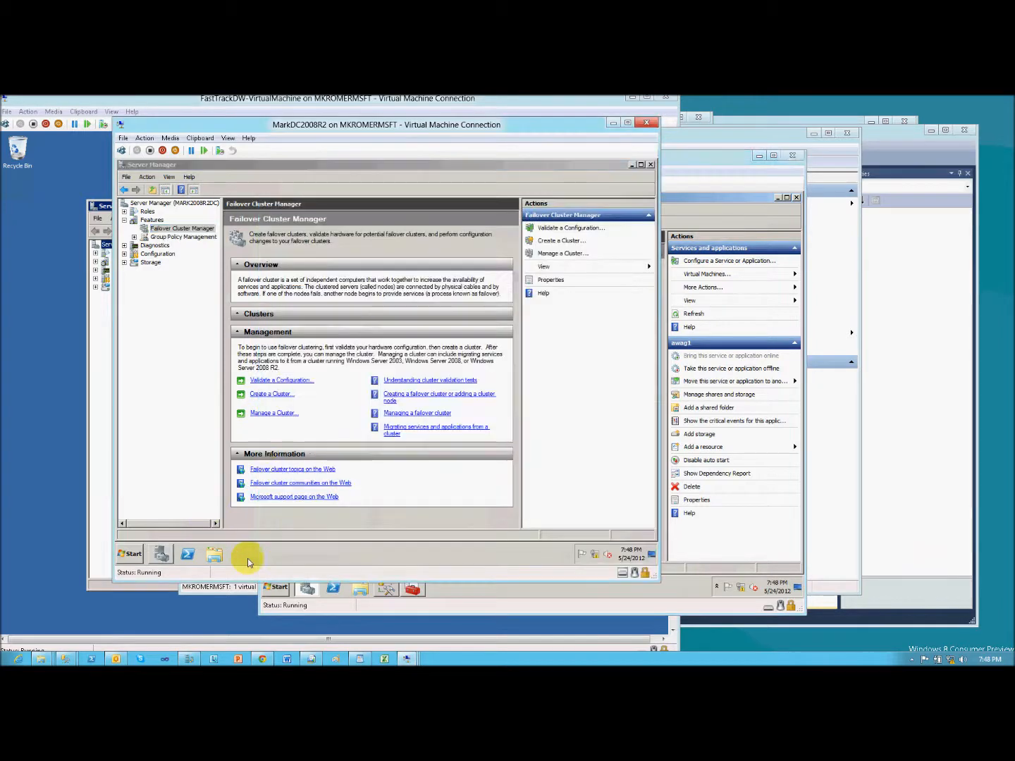
pyautogui.click(125, 211)
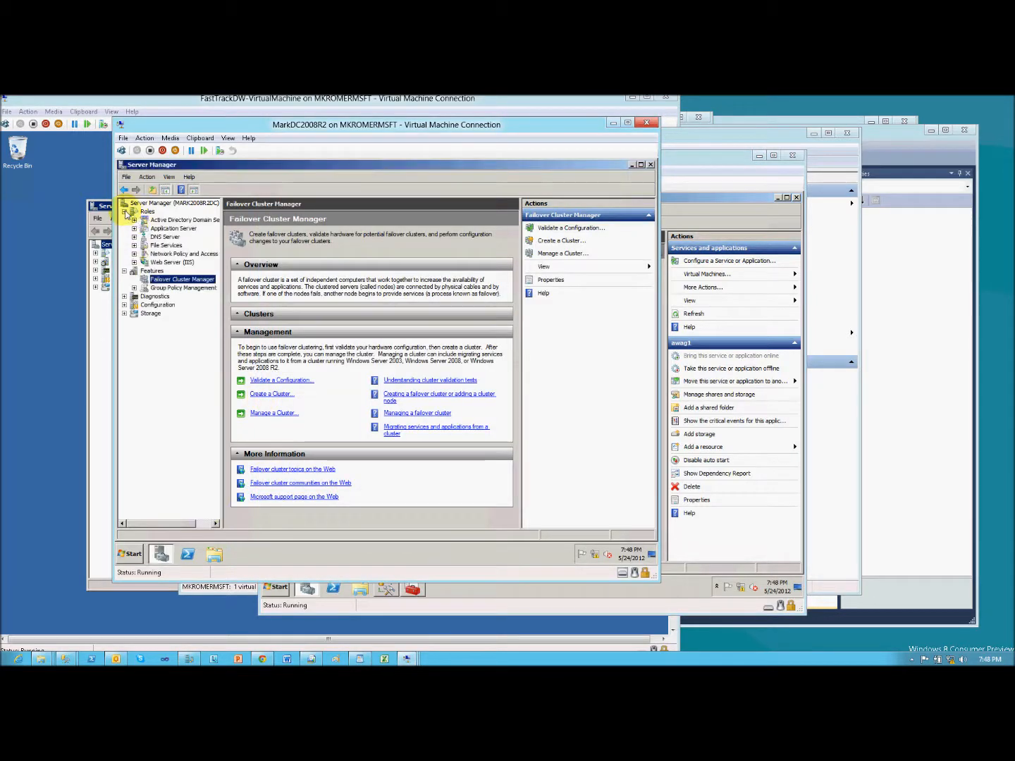
pyautogui.click(134, 236)
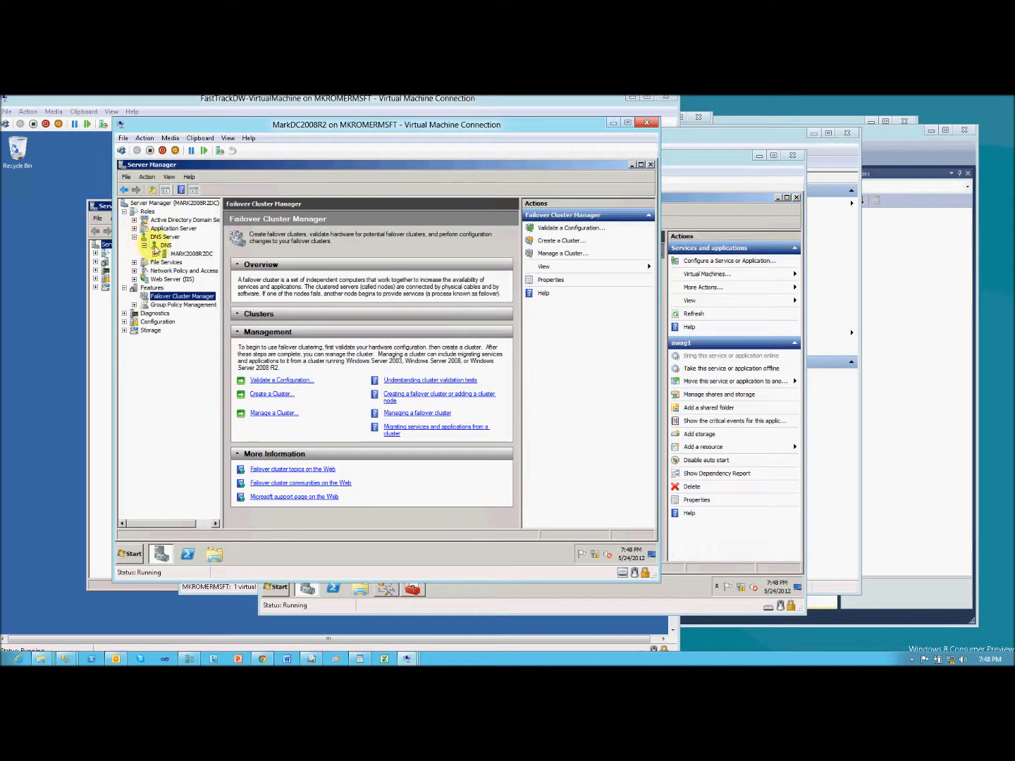
pyautogui.click(171, 255)
pyautogui.click(155, 254)
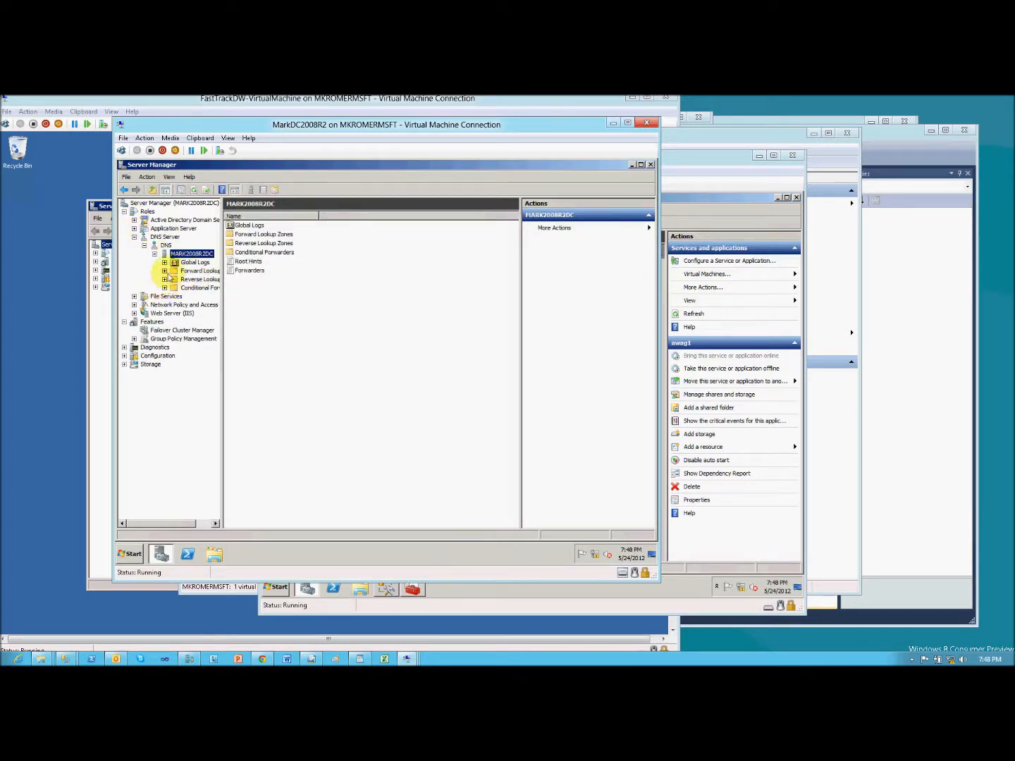
pyautogui.doubleClick(175, 271)
pyautogui.click(204, 287)
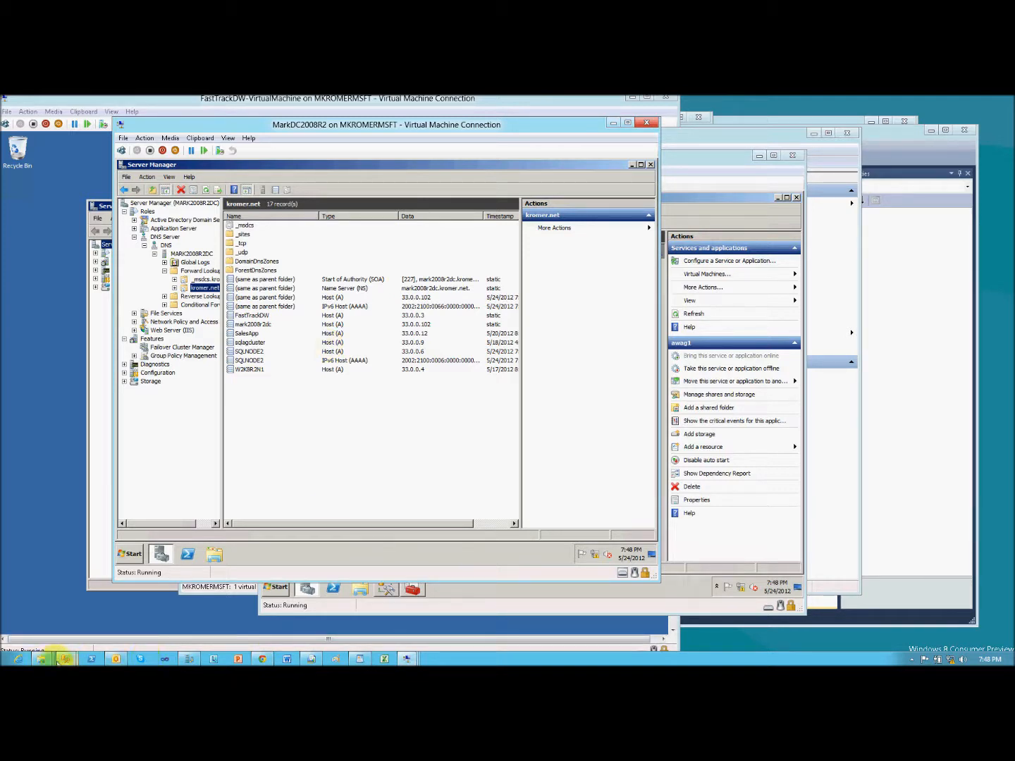
# - Bring up the open Fail Over Availability Group wizard and close it
pyautogui.moveTo(65, 658)
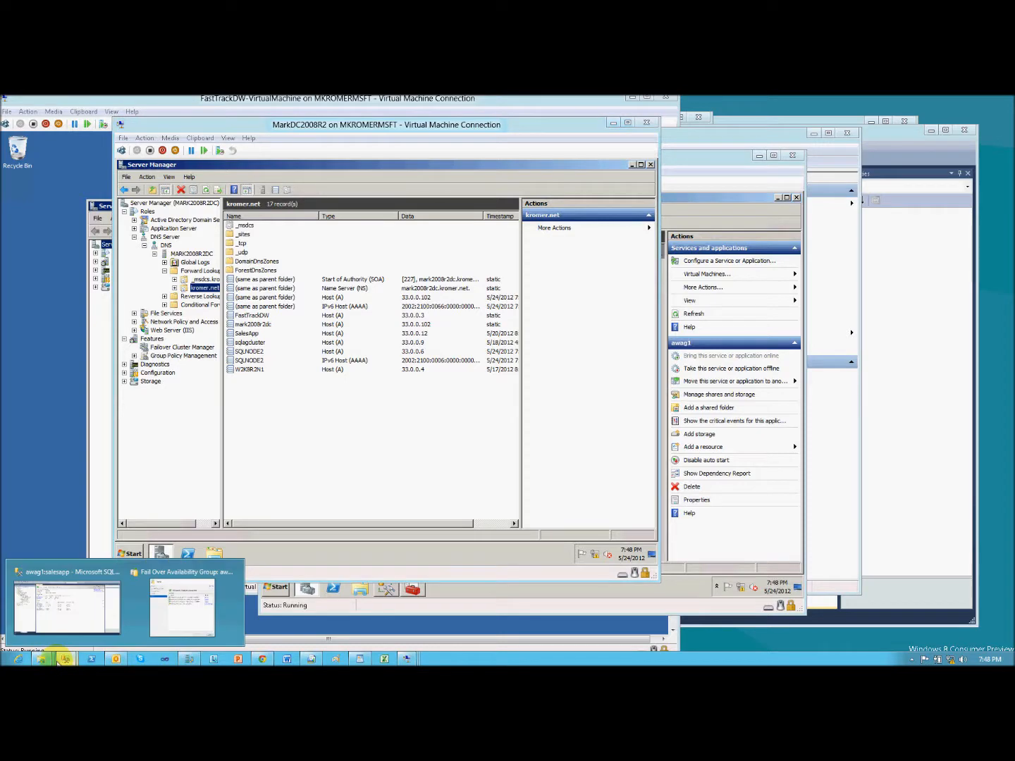
pyautogui.click(160, 613)
pyautogui.click(668, 536)
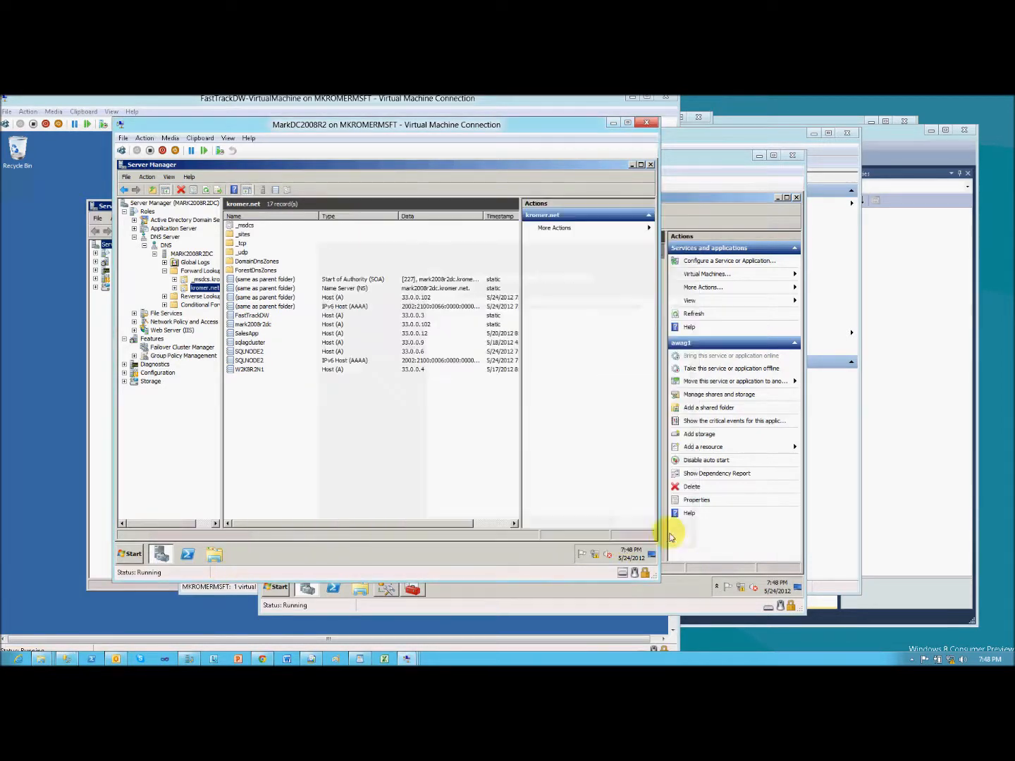
# - Switch to SQL Server Management Studio and examine the awag1 availability group's dashboard, replicas, databases and salesapp listener
pyautogui.click(67, 658)
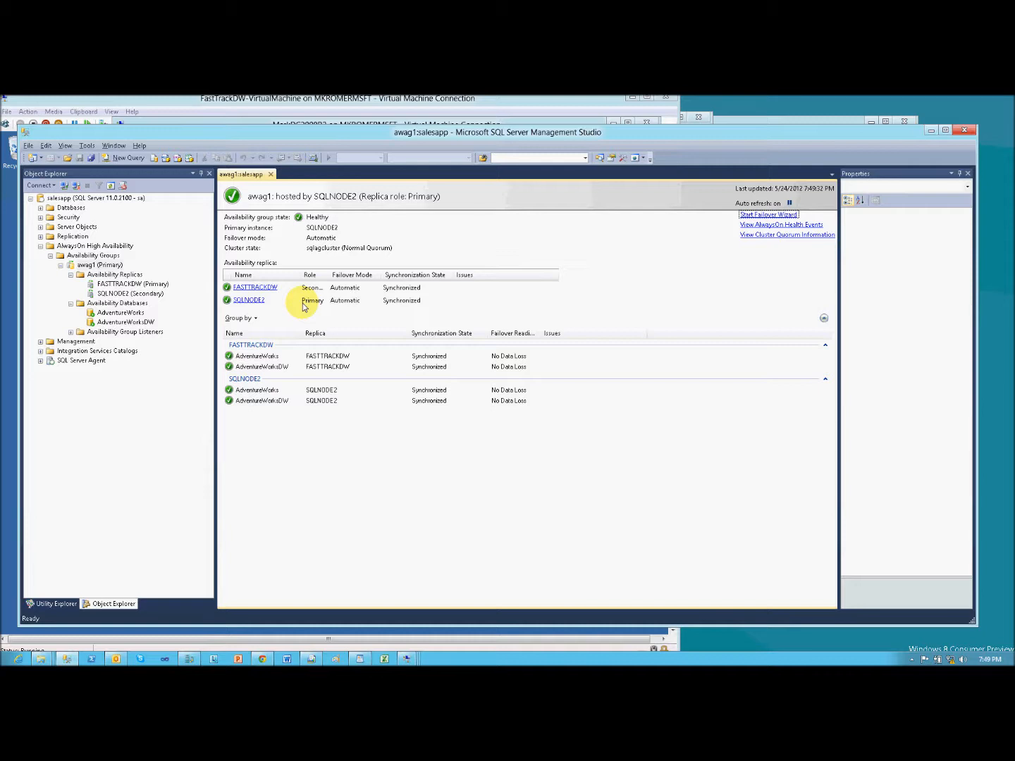
pyautogui.click(86, 267)
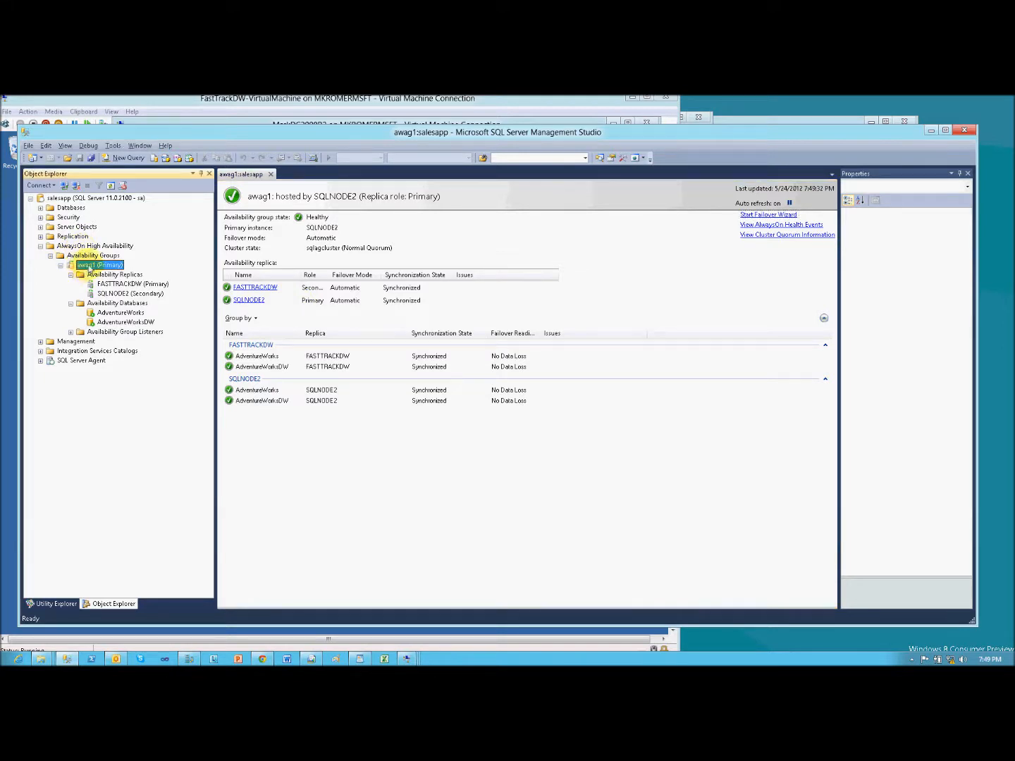
pyautogui.click(104, 313)
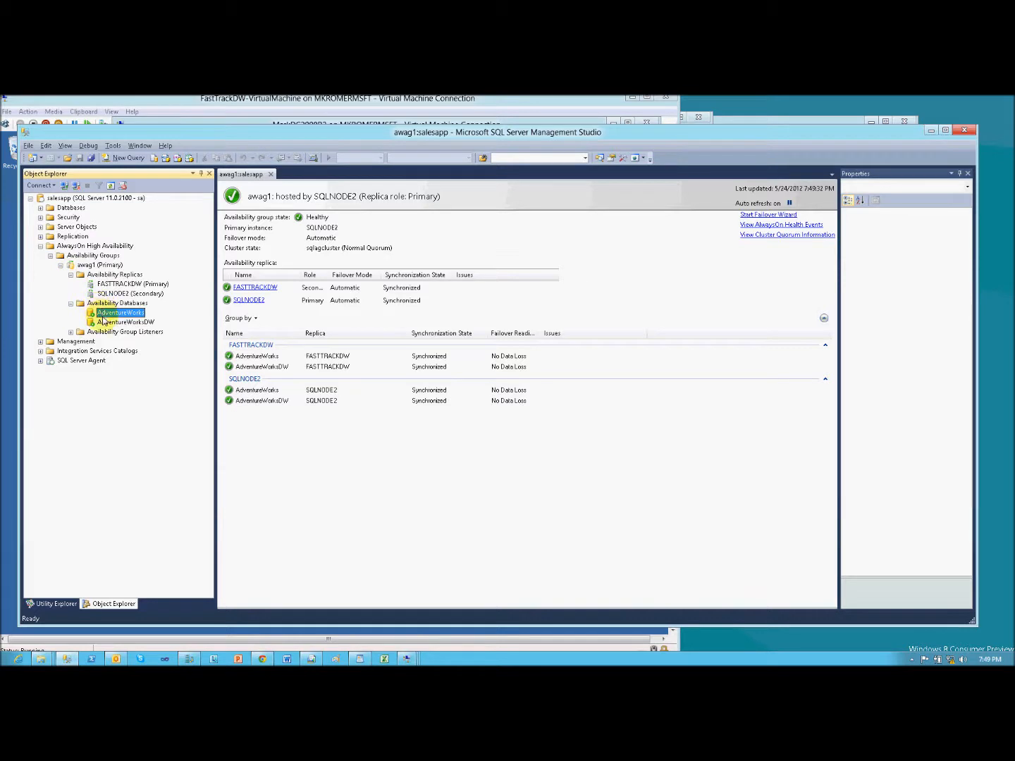
pyautogui.click(104, 321)
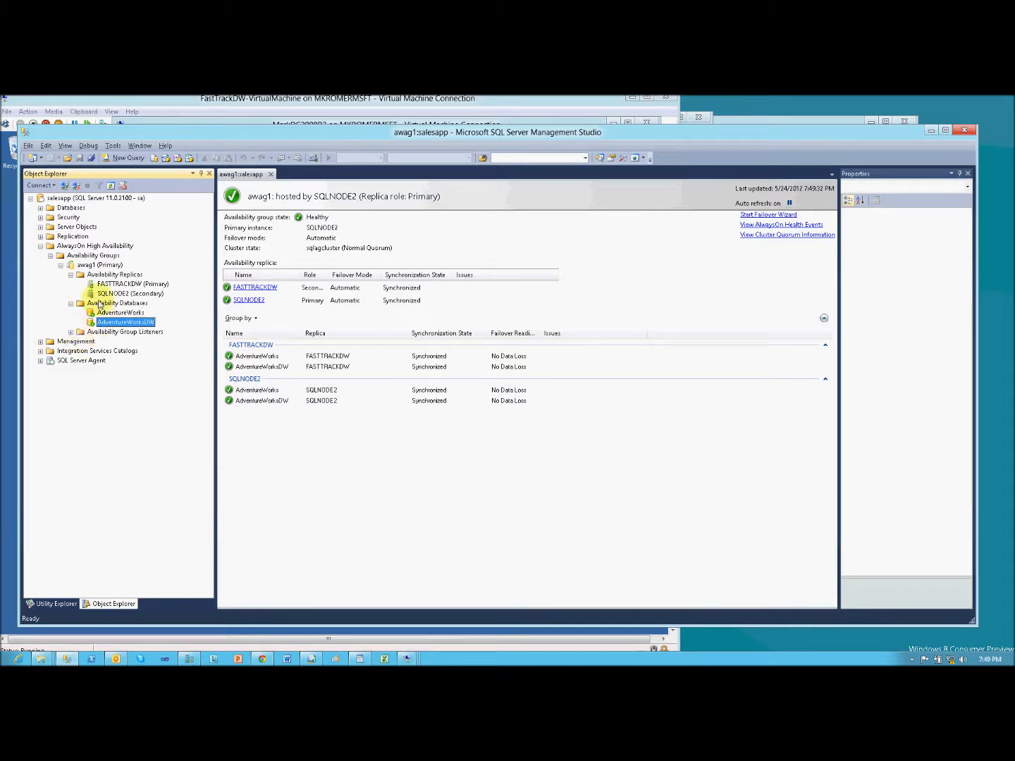
pyautogui.click(113, 293)
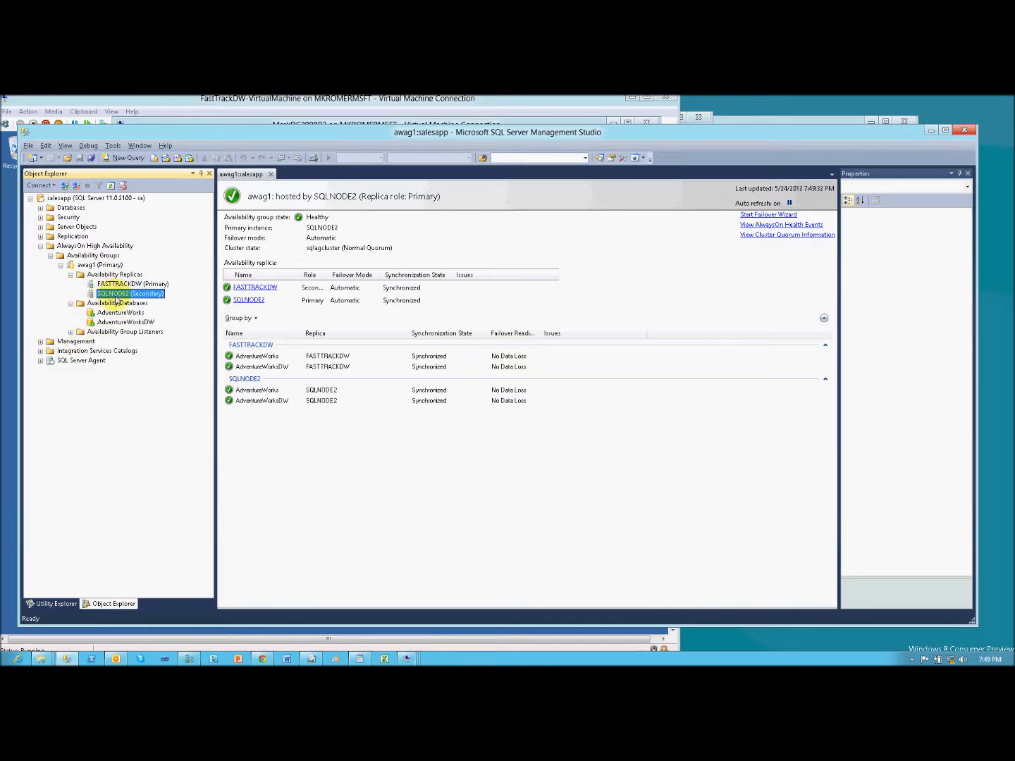
pyautogui.click(71, 332)
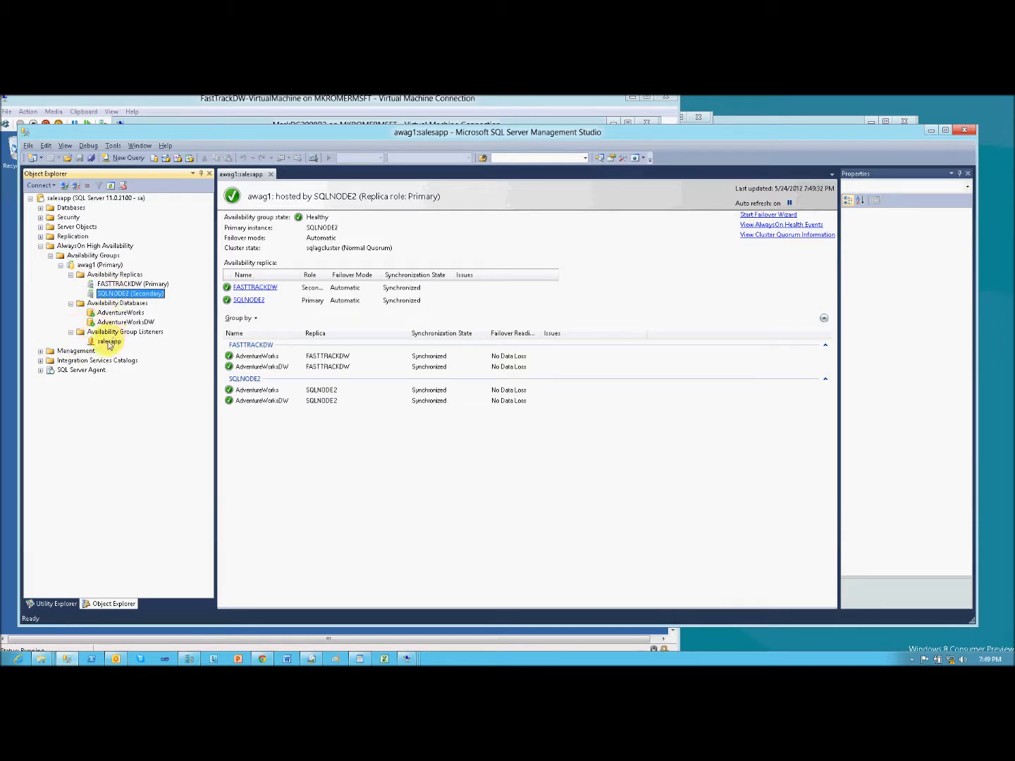
pyautogui.click(109, 343)
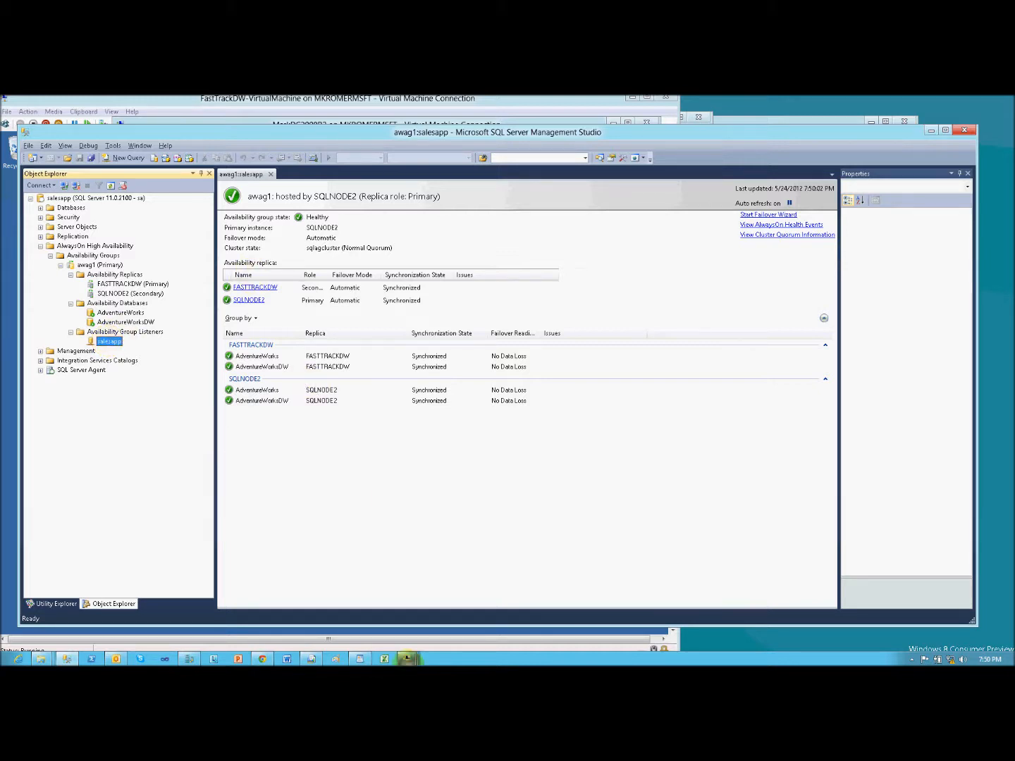
# - Switch to the MarkDC2008R2 machine and check the SalesApp host record in the kromer.net zone
pyautogui.click(406, 659)
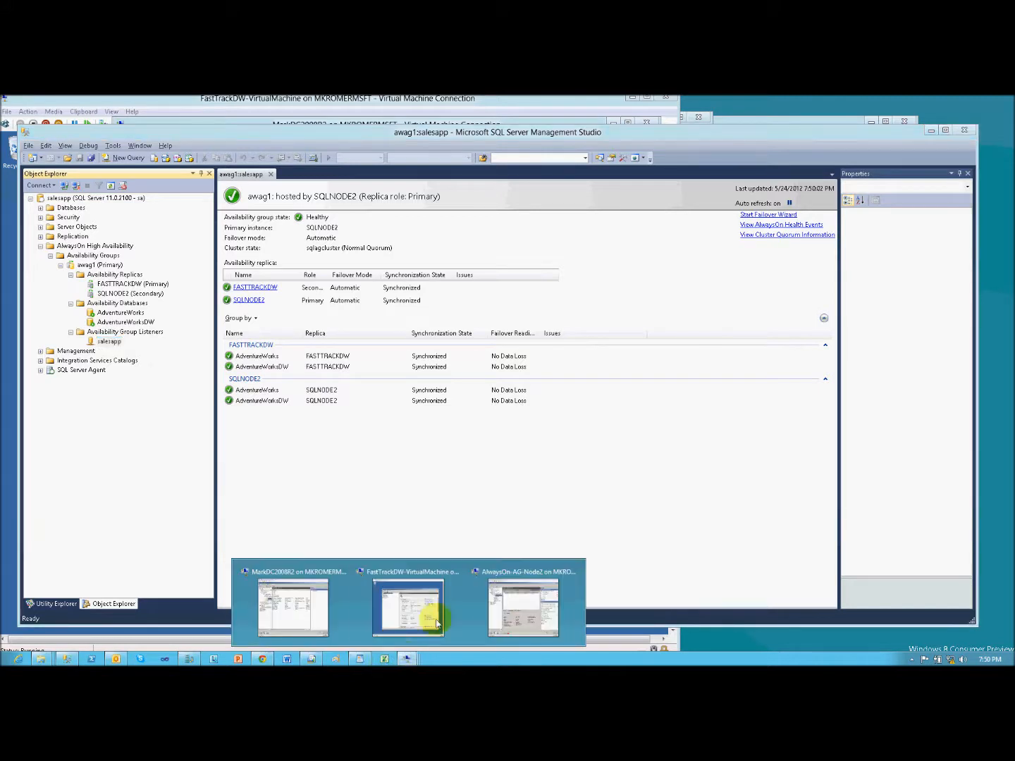
pyautogui.click(292, 606)
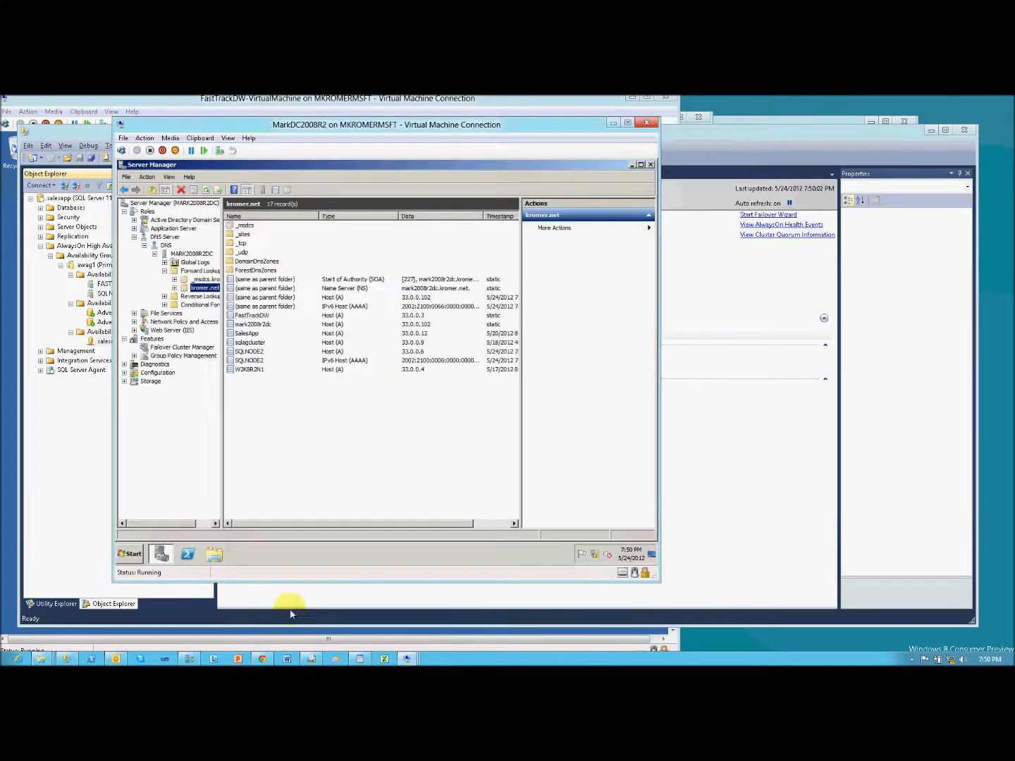
pyautogui.click(255, 333)
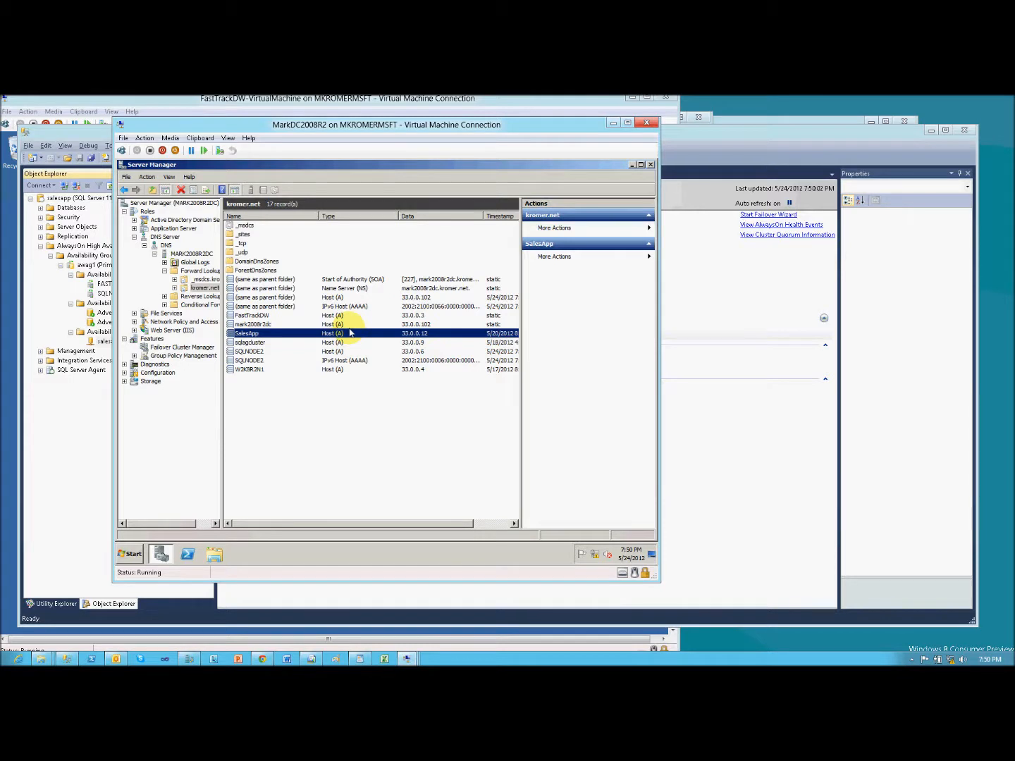
# - Return to SQL Server Management Studio and view the commands offered for the Availability Groups folder
pyautogui.click(332, 604)
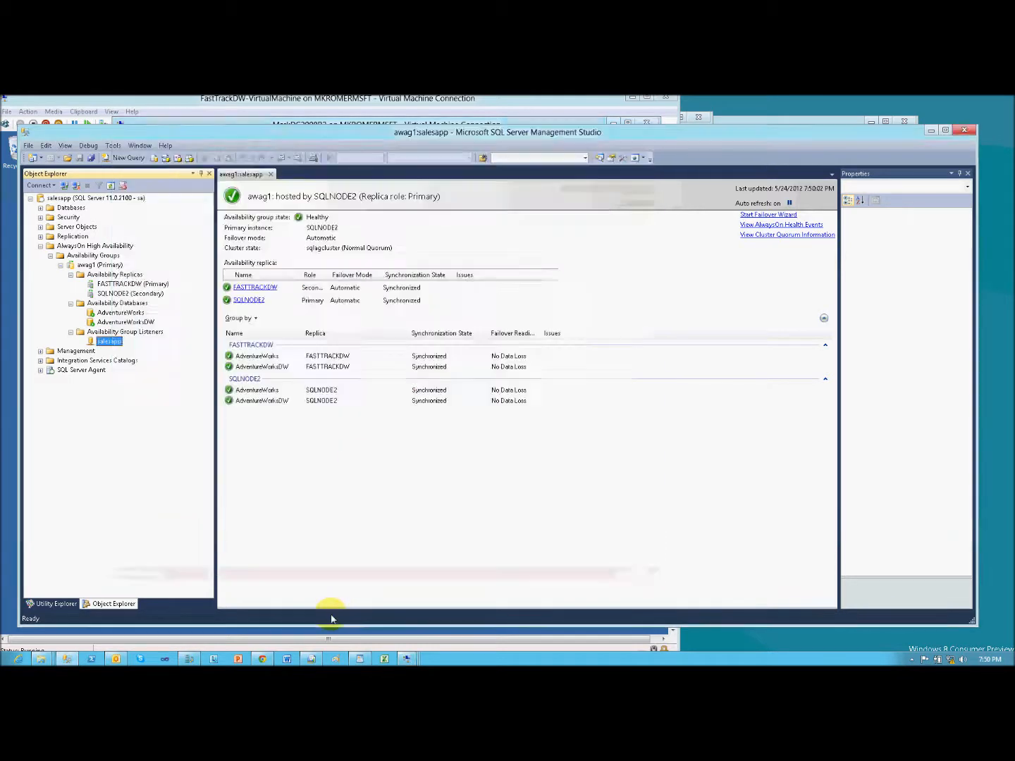
pyautogui.click(94, 258)
pyautogui.rightClick(94, 259)
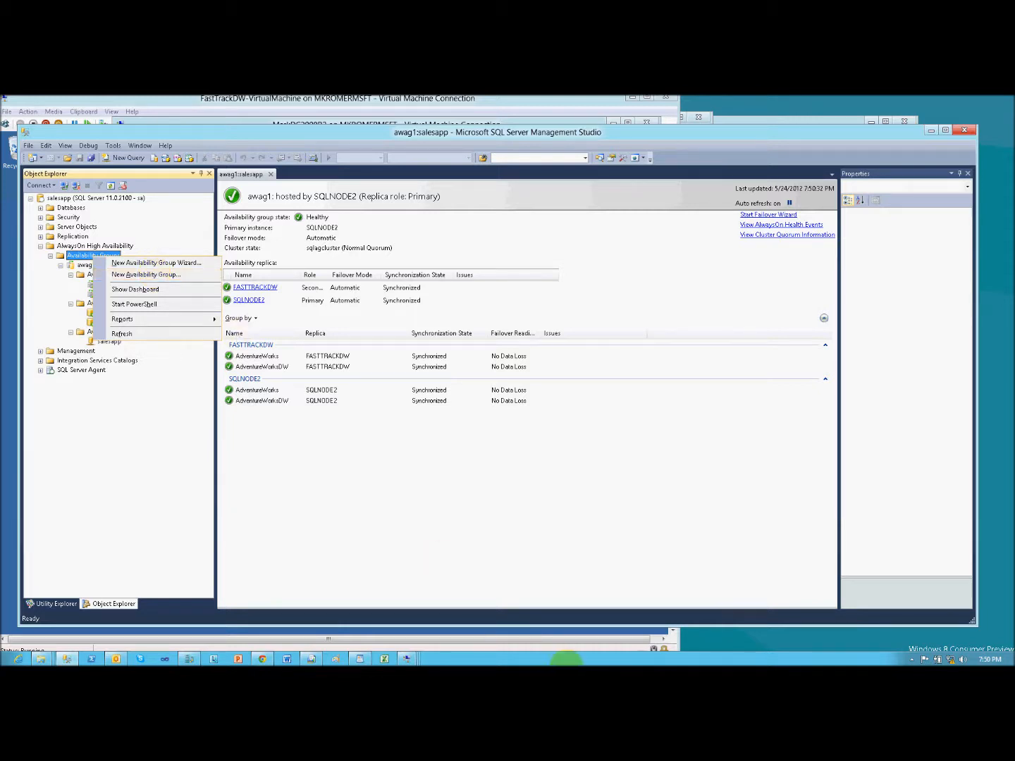
pyautogui.click(563, 660)
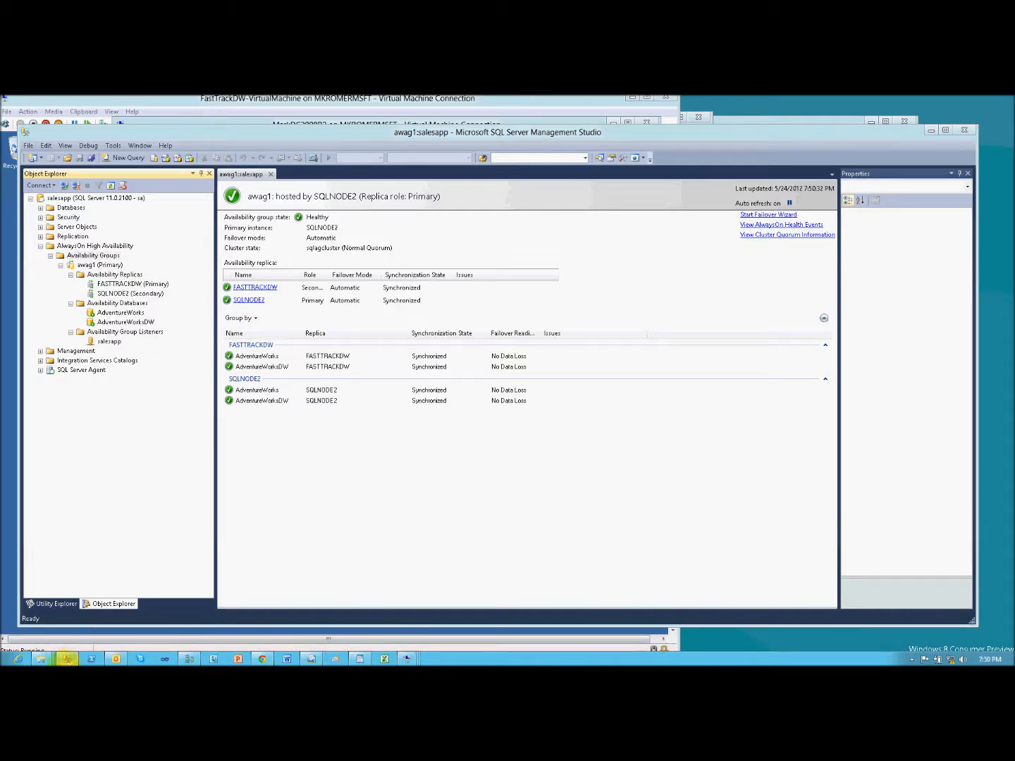
pyautogui.click(67, 659)
pyautogui.moveTo(67, 659)
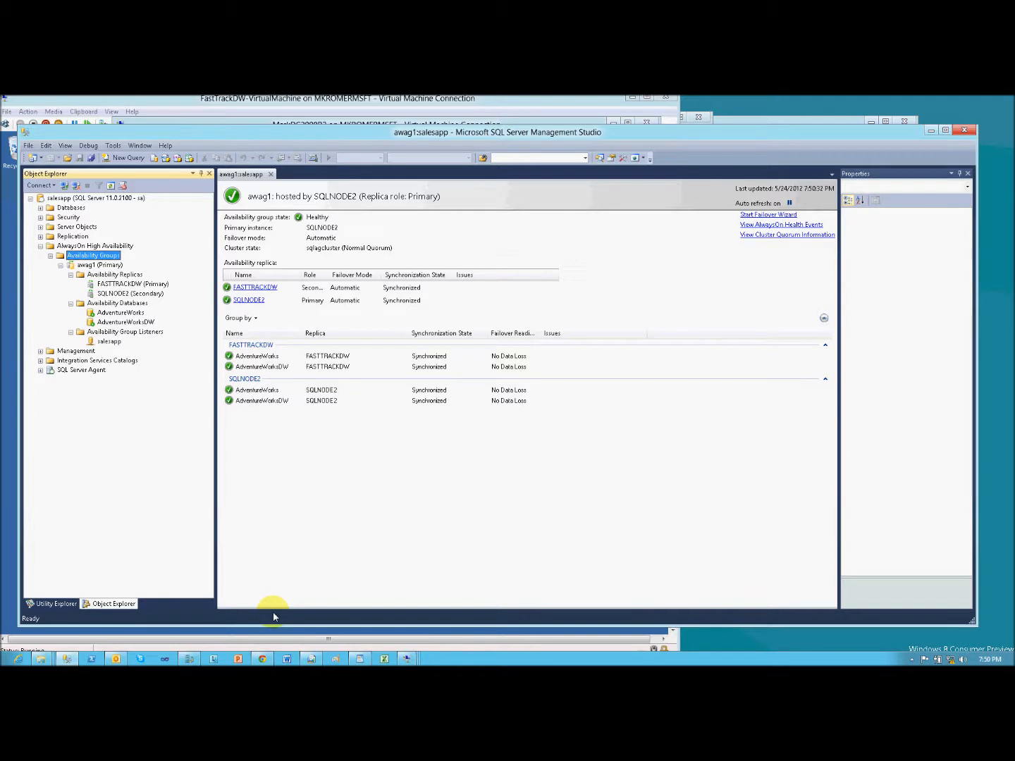
# - Switch to SQL Server Report Builder and examine the salesapp server name in DataSource1's connection string
pyautogui.click(312, 659)
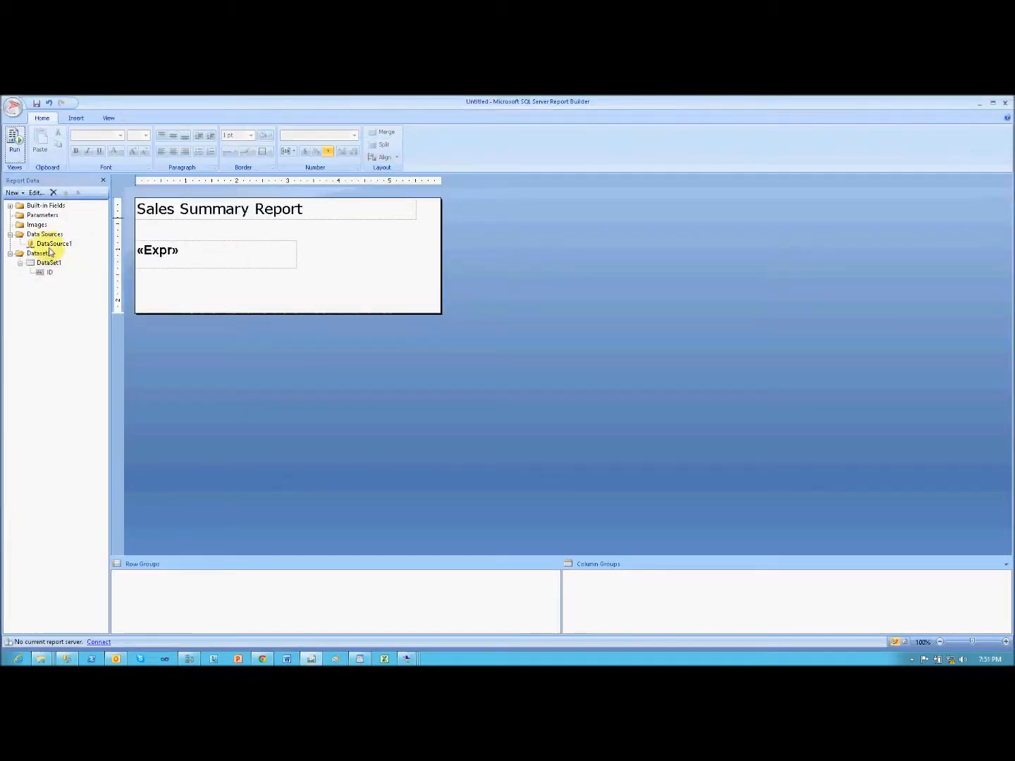
pyautogui.doubleClick(54, 243)
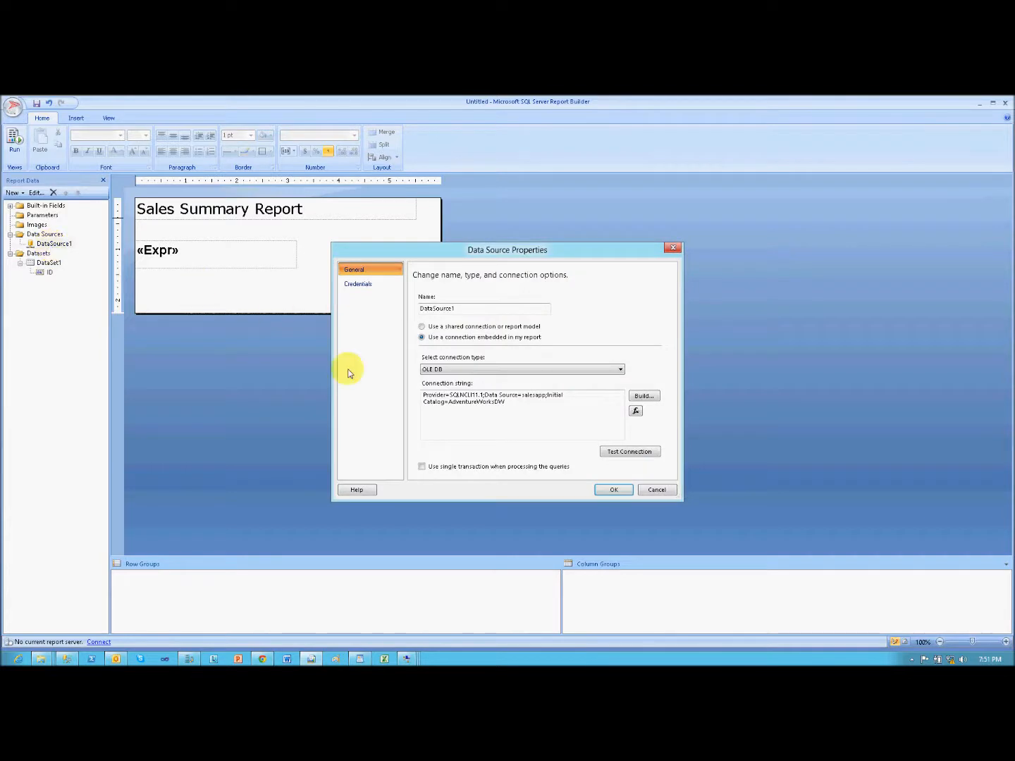
pyautogui.doubleClick(524, 416)
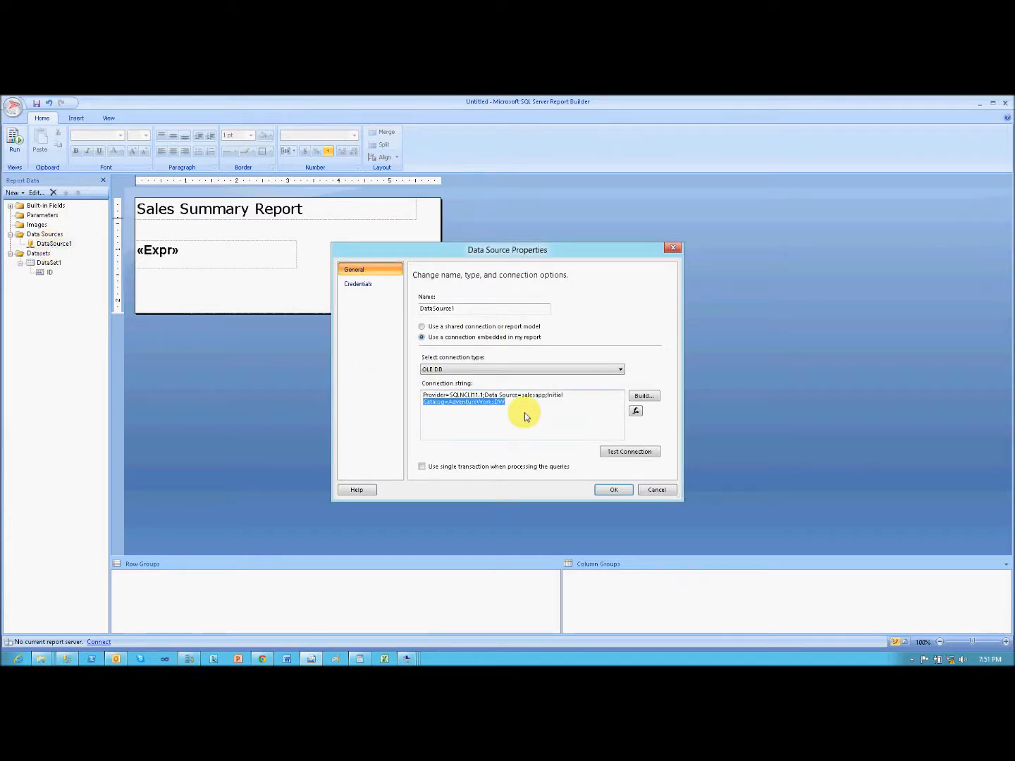
pyautogui.click(520, 409)
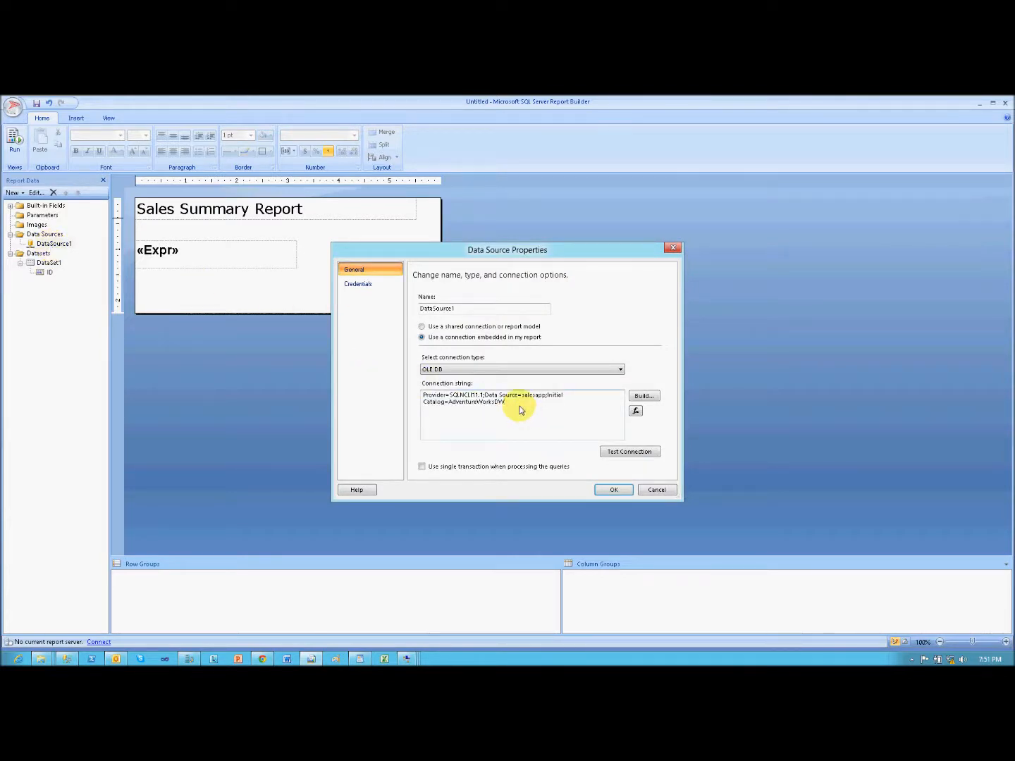
pyautogui.moveTo(522, 395); pyautogui.dragTo(546, 400)
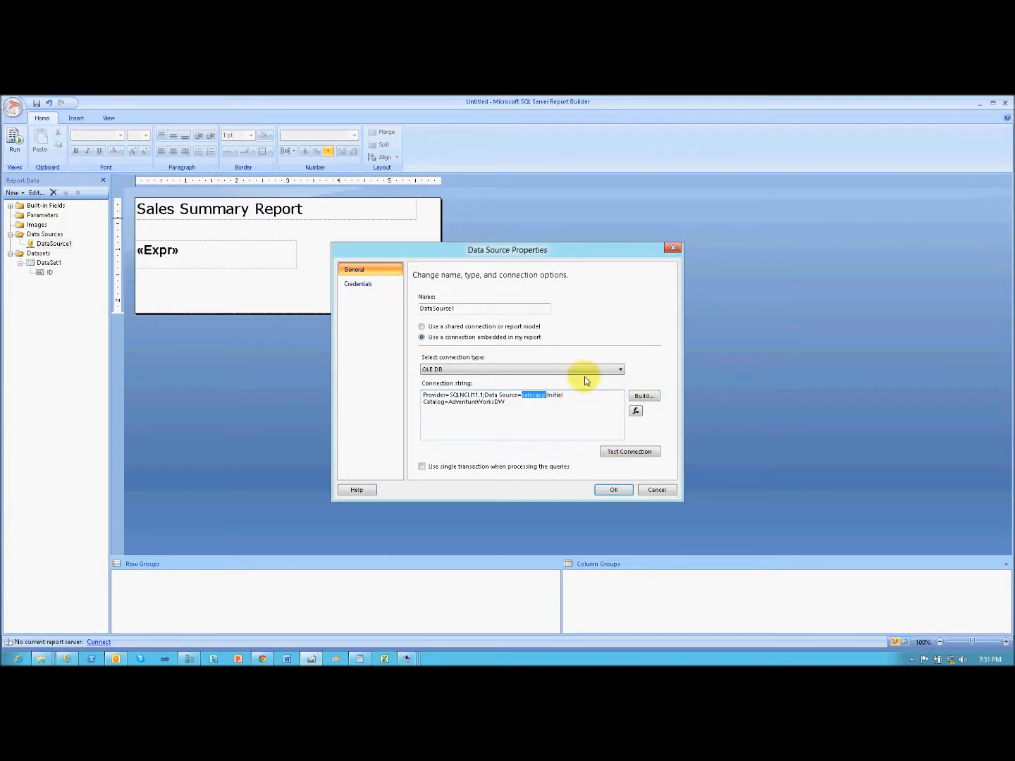
# - Open DataSource1's detailed connection properties and test the connection to salesapp
pyautogui.click(642, 396)
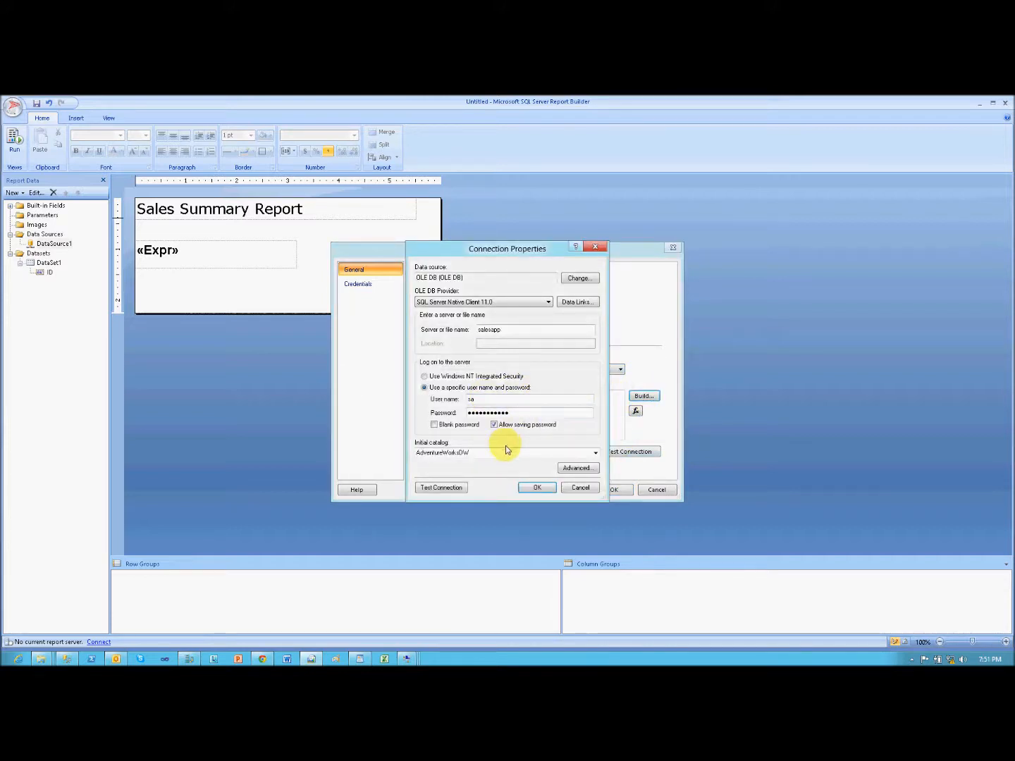
pyautogui.click(444, 487)
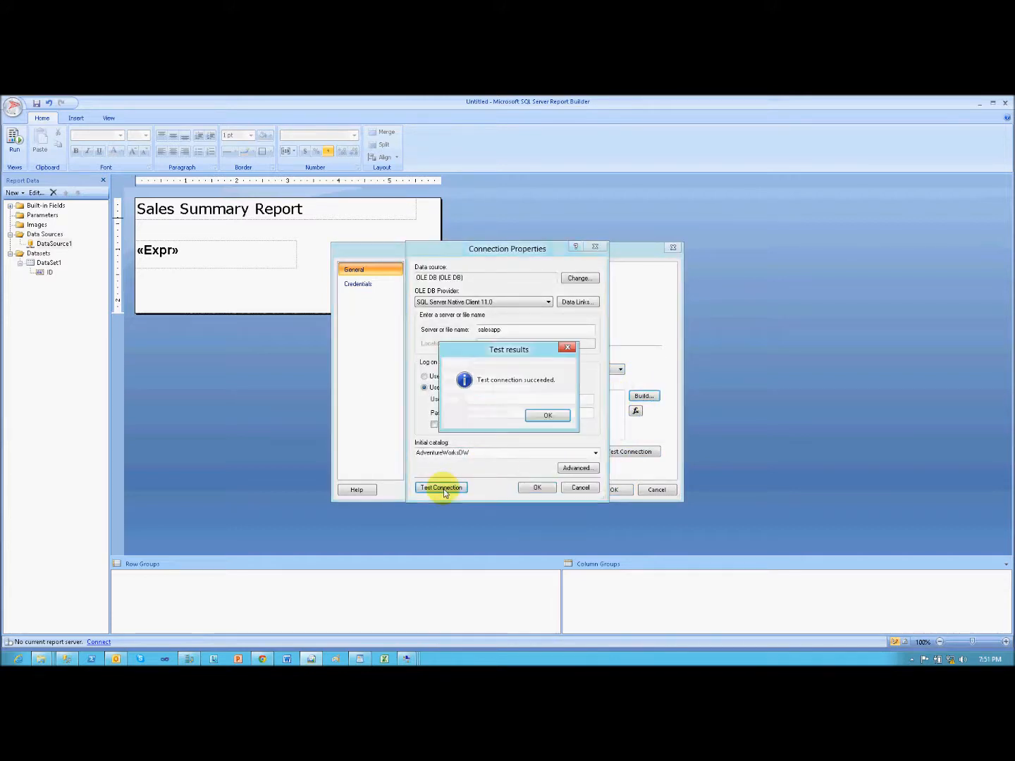
pyautogui.click(548, 415)
# - Check the Application Intent setting in the connection's advanced properties and leave the data source without changes
pyautogui.click(575, 468)
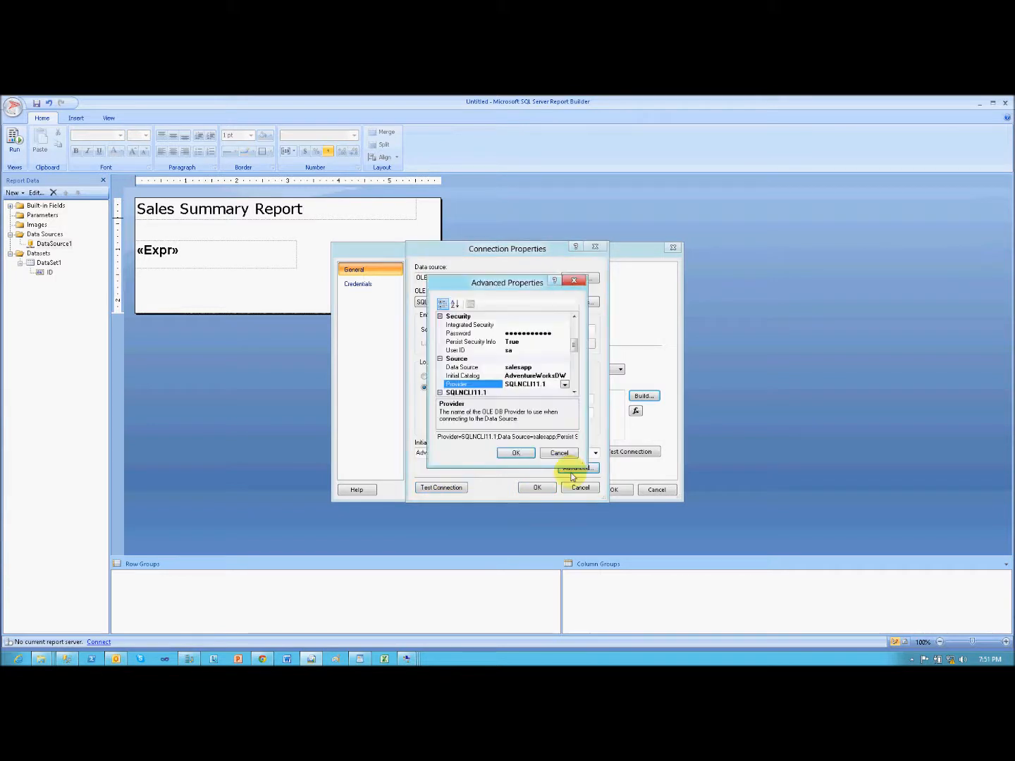
pyautogui.moveTo(574, 344); pyautogui.dragTo(575, 353)
pyautogui.click(563, 361)
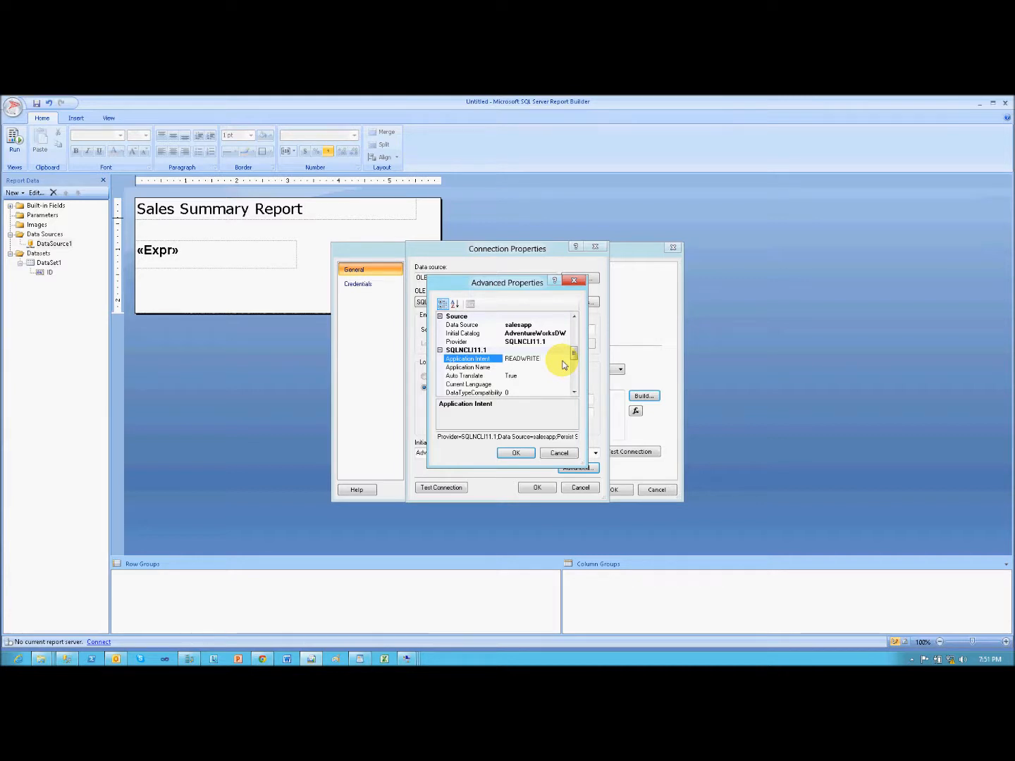
pyautogui.click(573, 452)
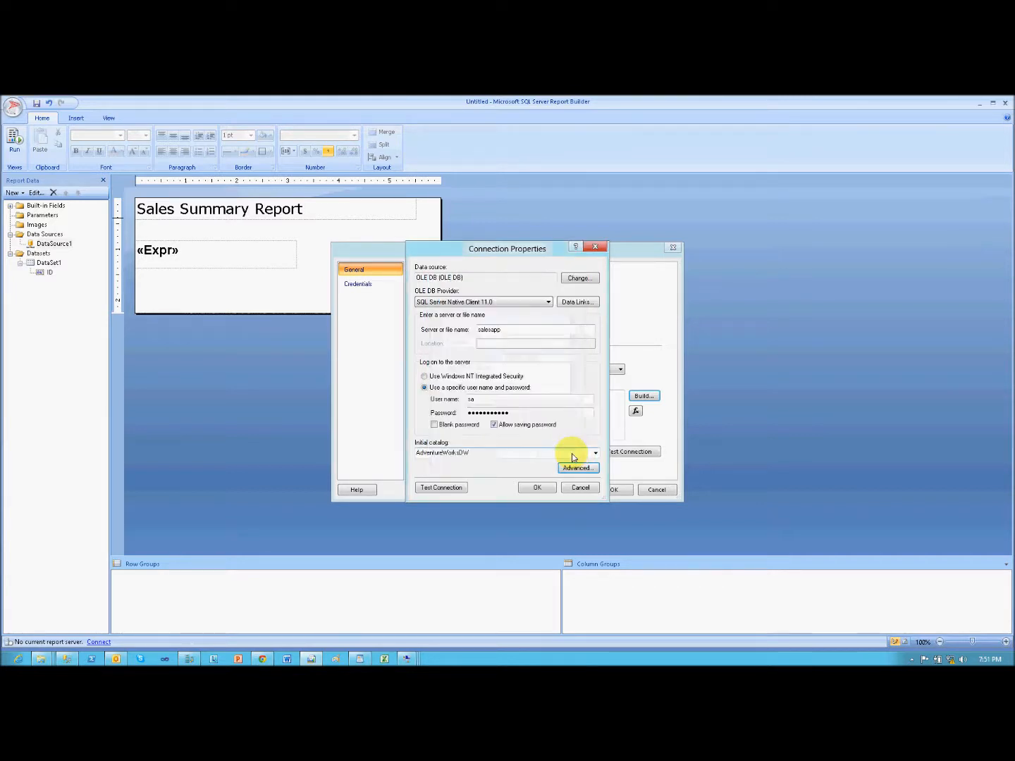
pyautogui.click(593, 492)
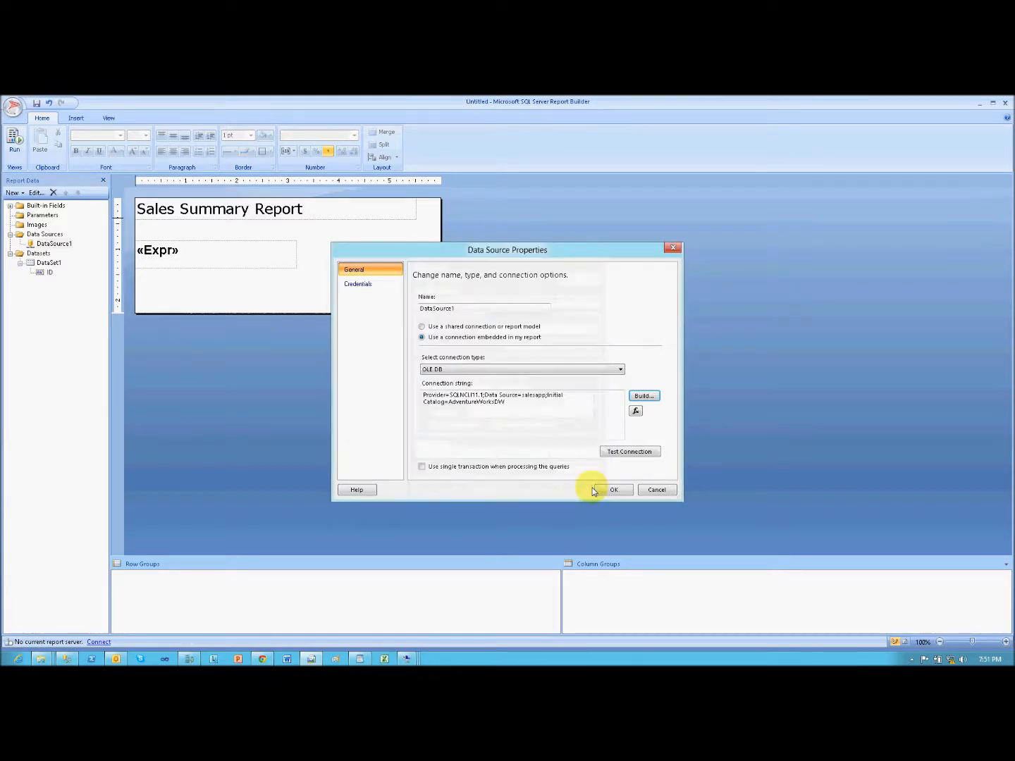
pyautogui.click(657, 494)
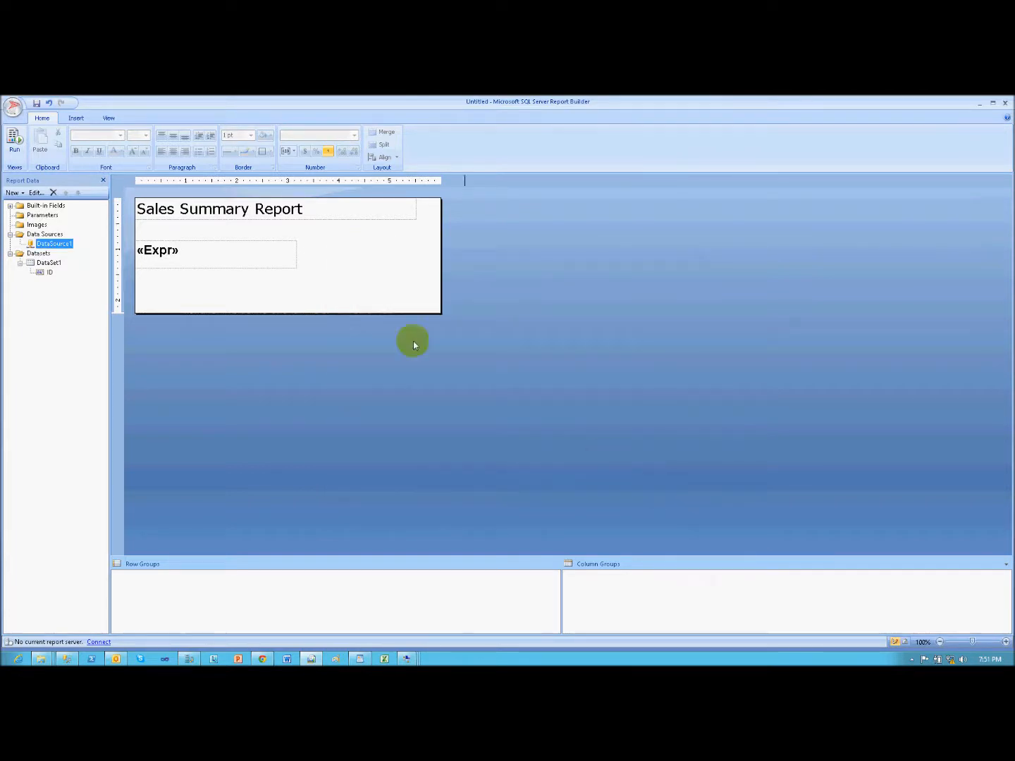
# - Run the Sales Summary Report and return to its design view
pyautogui.click(19, 143)
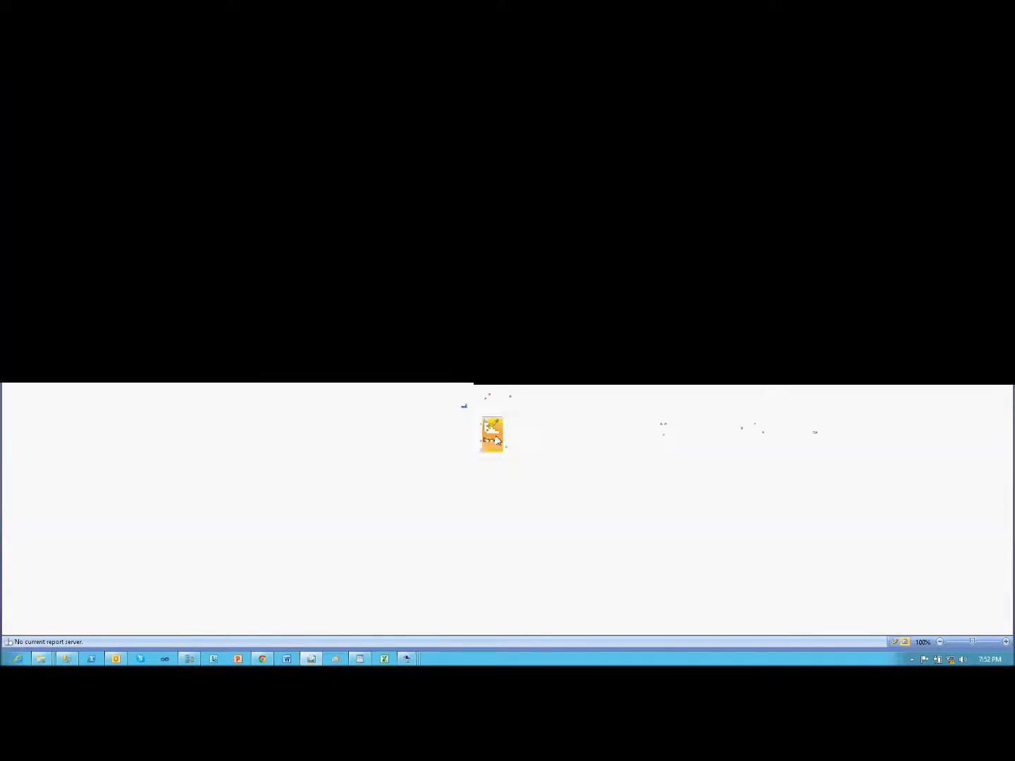
pyautogui.click(21, 149)
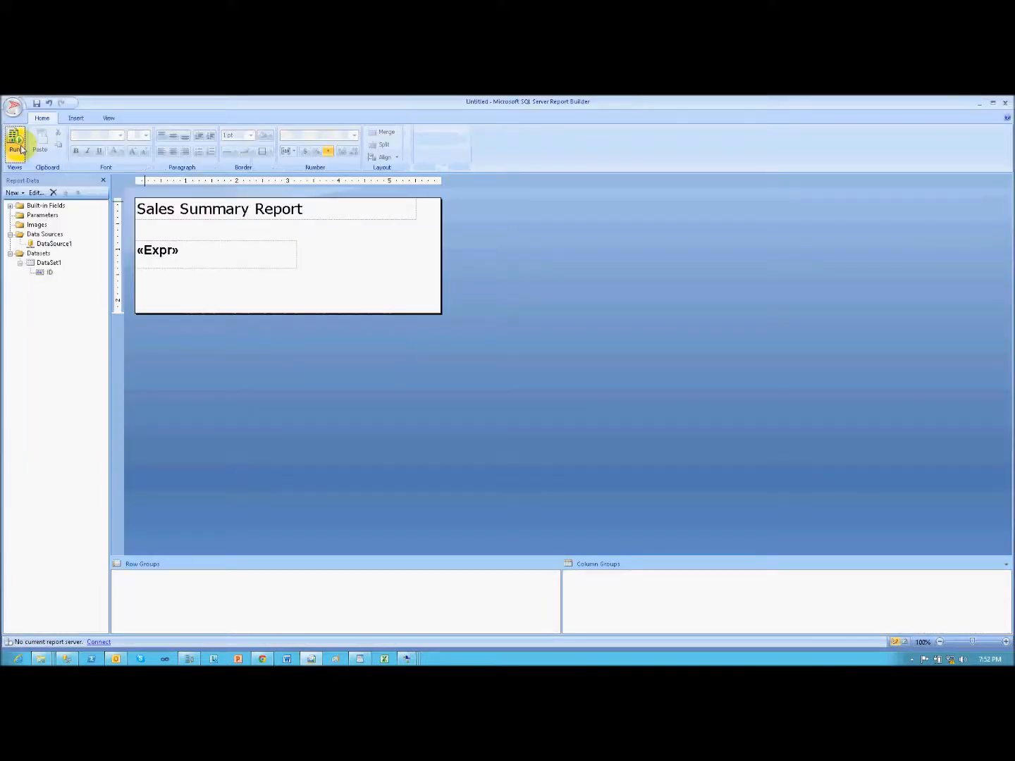
# - Switch to SQL Server Management Studio and start the failover wizard for the awag1 availability group
pyautogui.hotkey('alt', 'Tab')
pyautogui.hotkey('alt', 'Tab')
pyautogui.hotkey('alt', 'Tab')
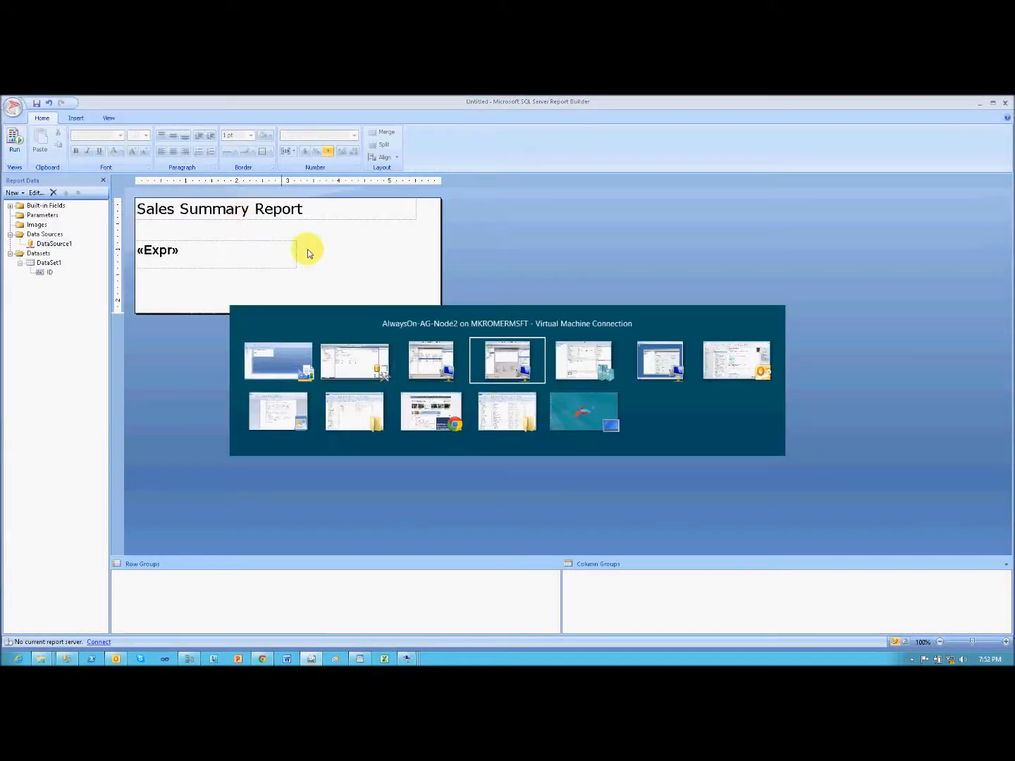
pyautogui.hotkey('alt', 'Tab')
pyautogui.hotkey('alt', 'Tab')
pyautogui.hotkey('alt', 'Tab')
pyautogui.hotkey('alt', 'shift', 'Tab')
pyautogui.hotkey('alt', 'shift', 'Tab')
pyautogui.hotkey('alt', 'shift', 'Tab')
pyautogui.hotkey('alt', 'shift', 'Tab')
pyautogui.hotkey('alt', 'shift', 'Tab')
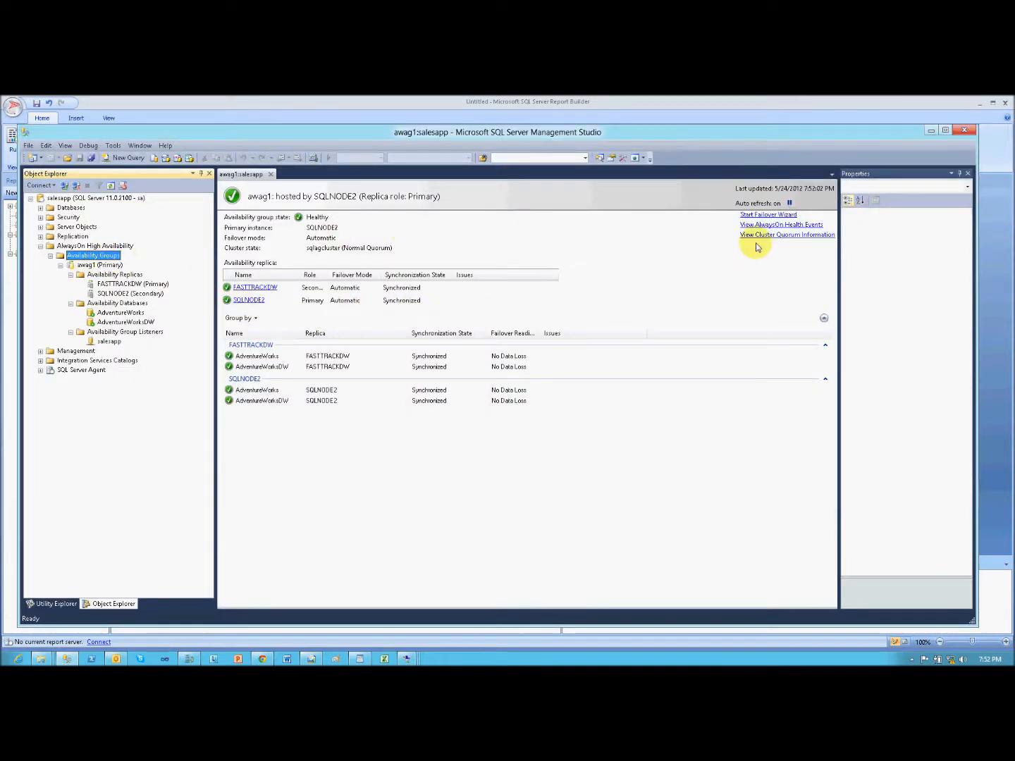
pyautogui.click(766, 215)
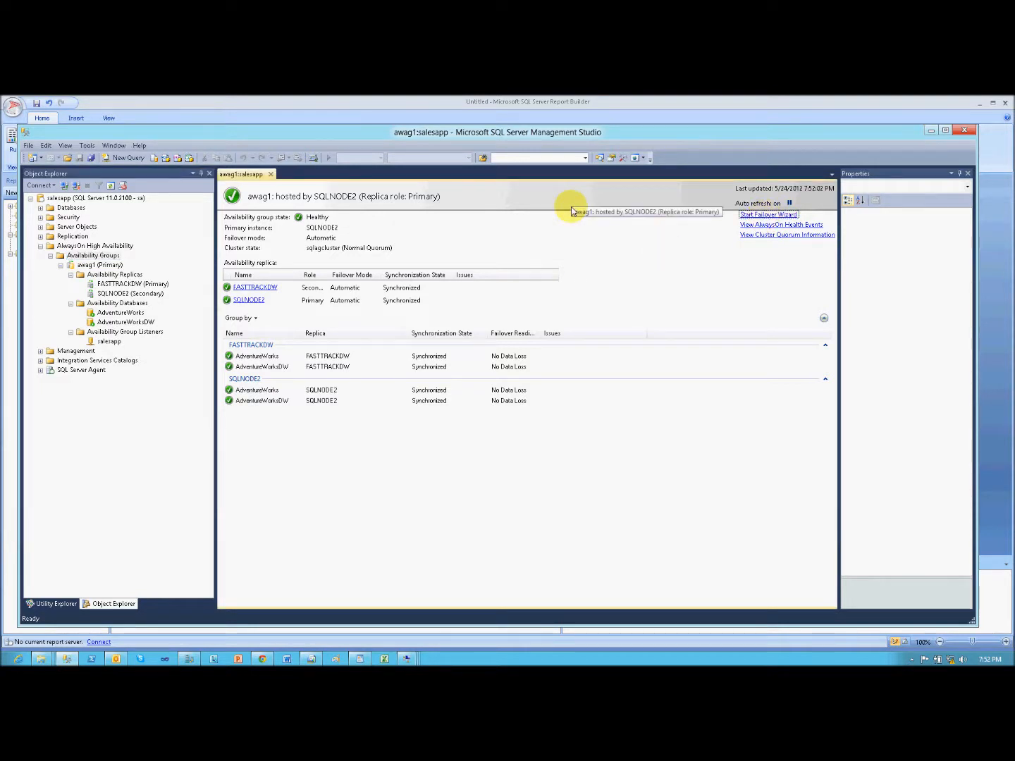
pyautogui.click(67, 659)
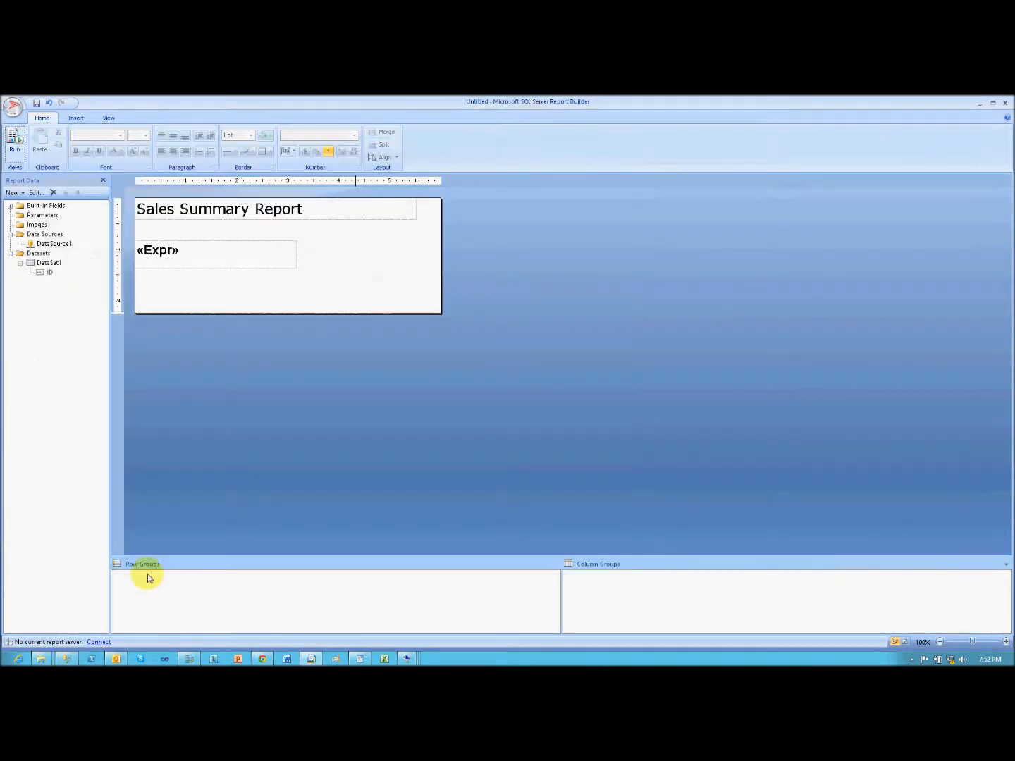
pyautogui.click(67, 658)
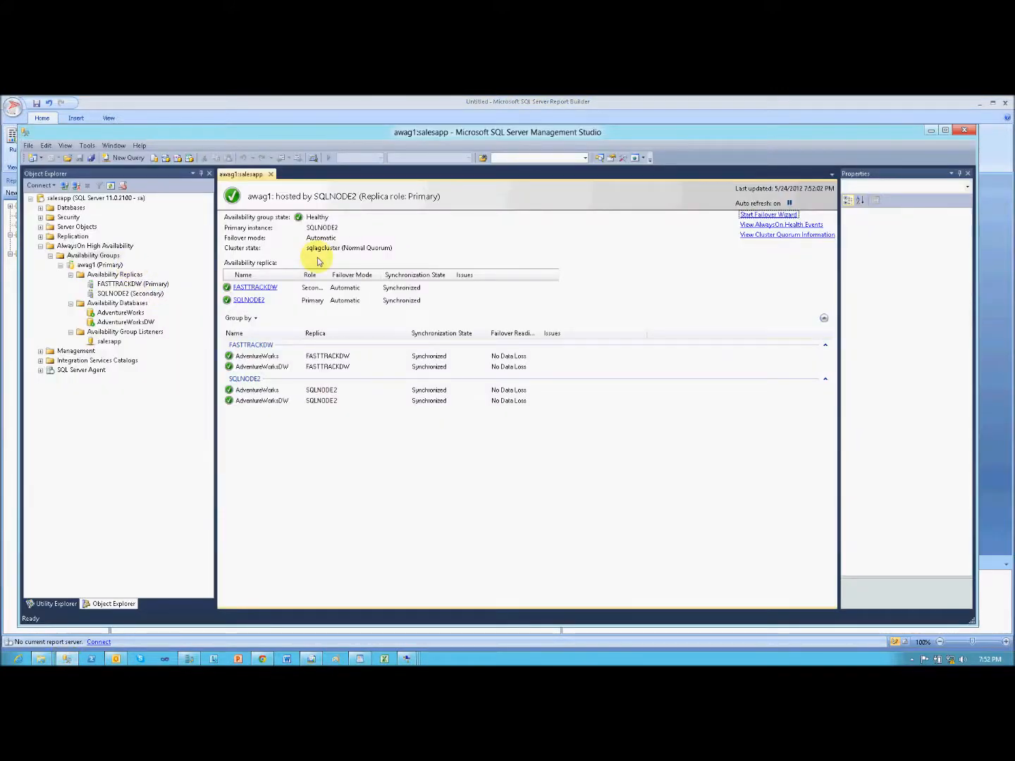
pyautogui.click(770, 215)
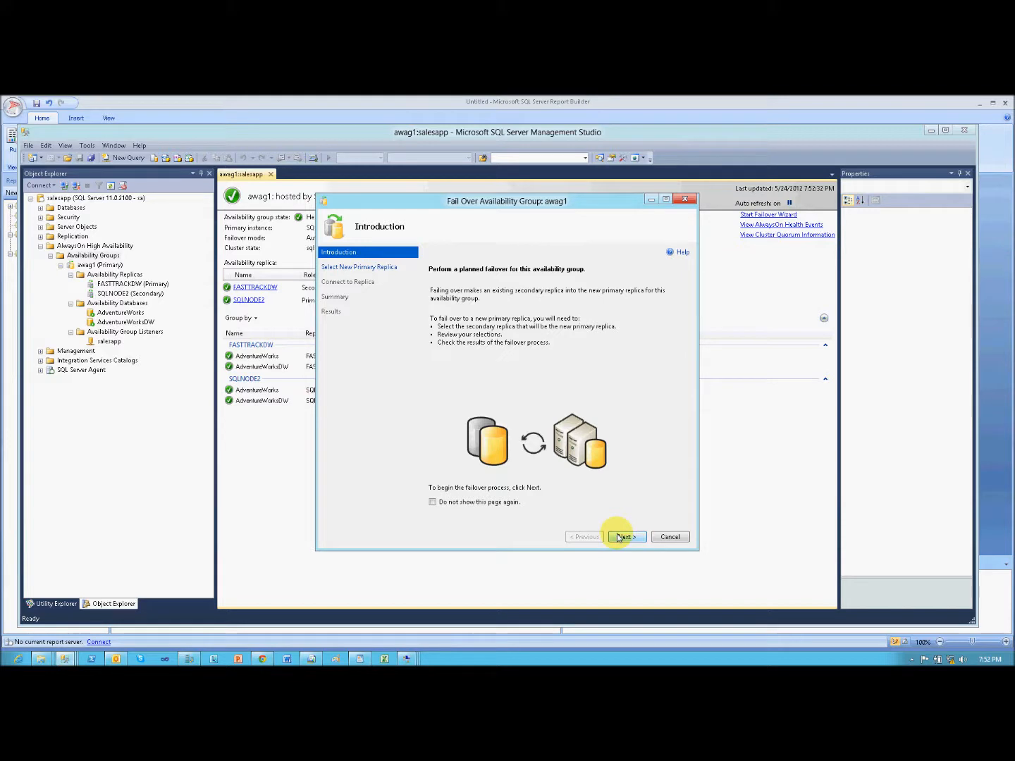
# - Cancel the duplicate failover wizard and proceed in the remaining one with FASTTRACKDW as the new primary replica
pyautogui.moveTo(537, 199); pyautogui.dragTo(756, 247)
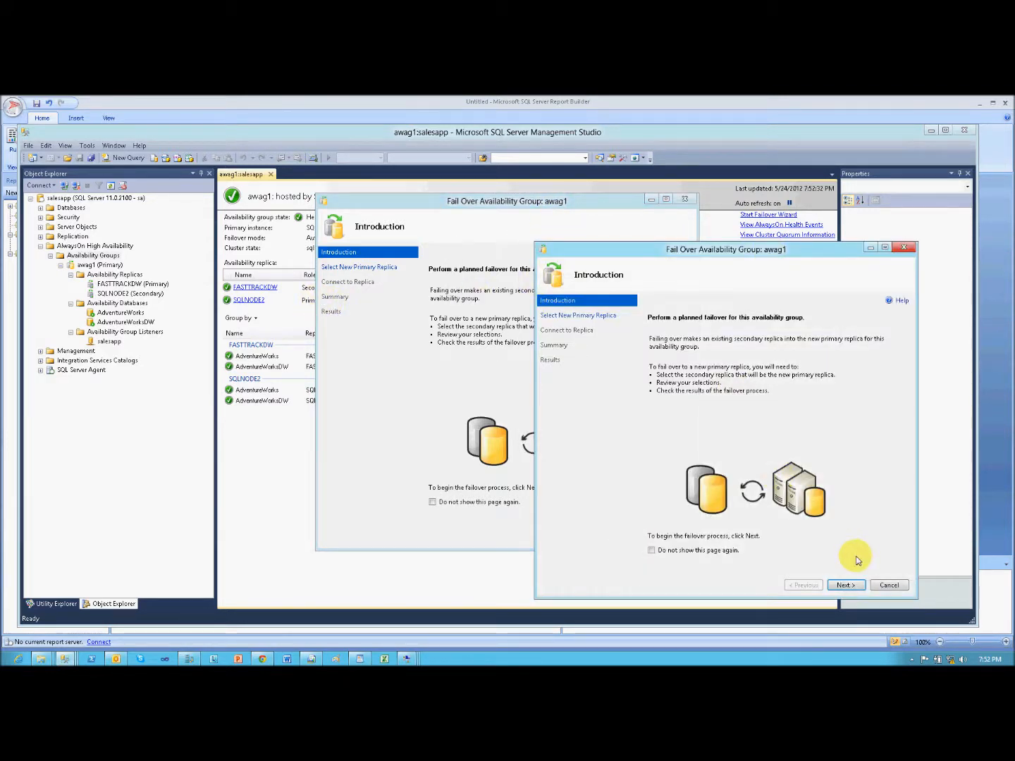
pyautogui.click(888, 585)
pyautogui.click(554, 415)
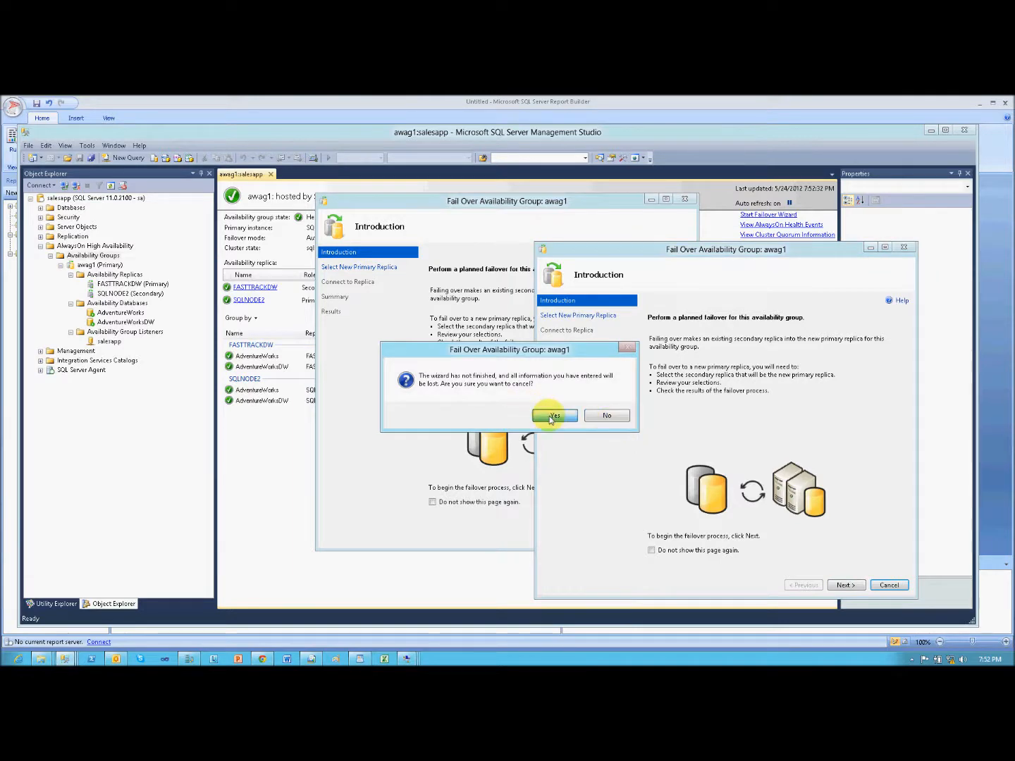
pyautogui.moveTo(494, 204); pyautogui.dragTo(683, 217)
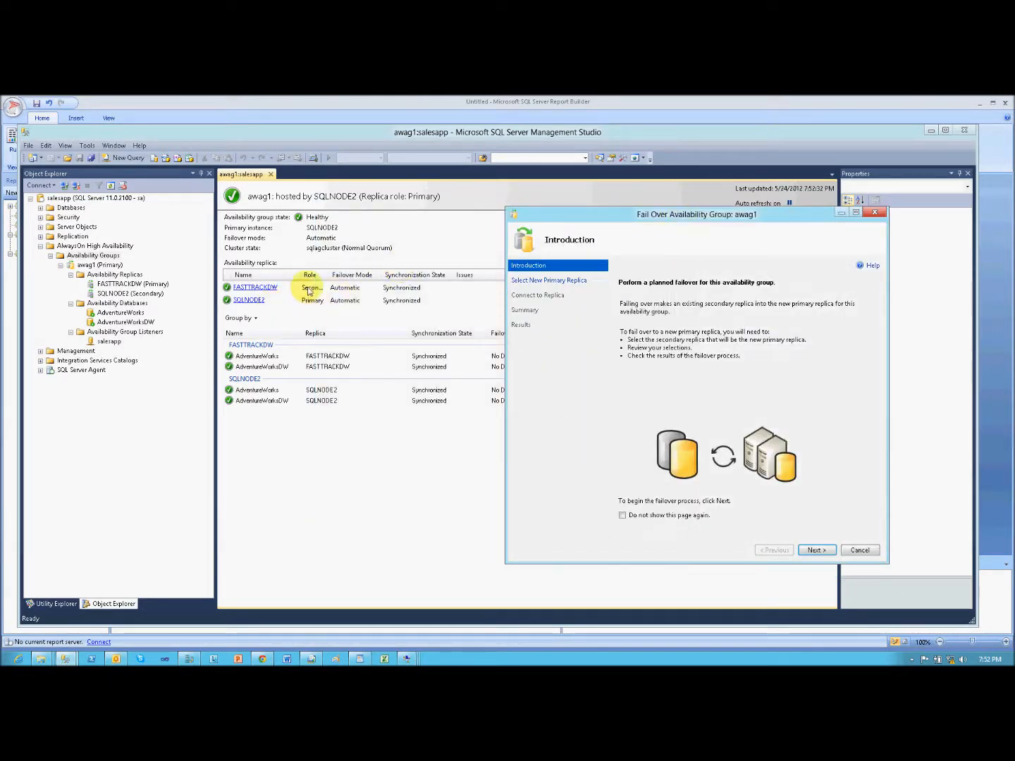
pyautogui.click(815, 551)
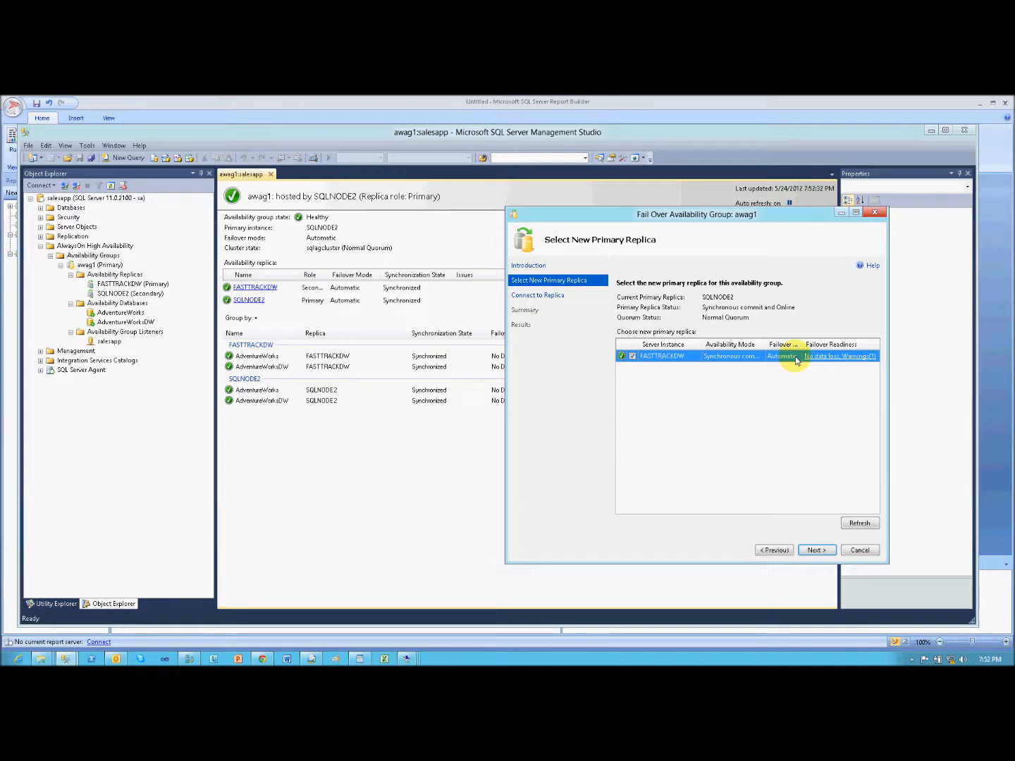
pyautogui.click(814, 550)
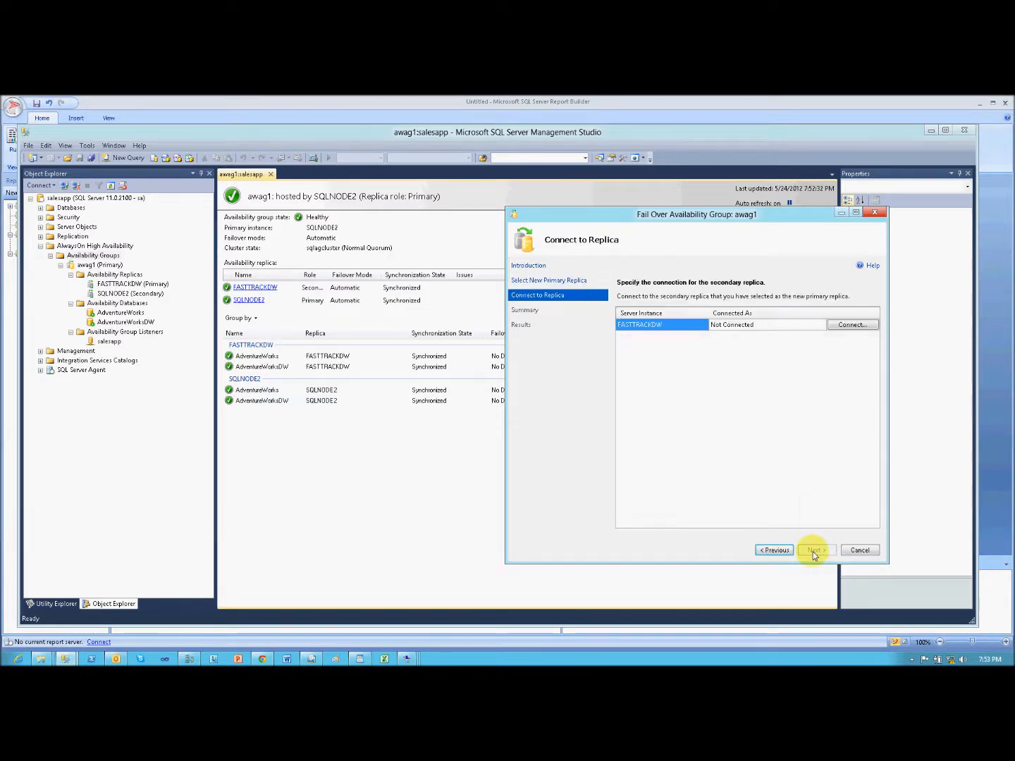
# - Try to connect to the FASTTRACKDW replica using SQL Server Authentication as sa with the remembered account password, and cancel the failover wizard
pyautogui.click(866, 326)
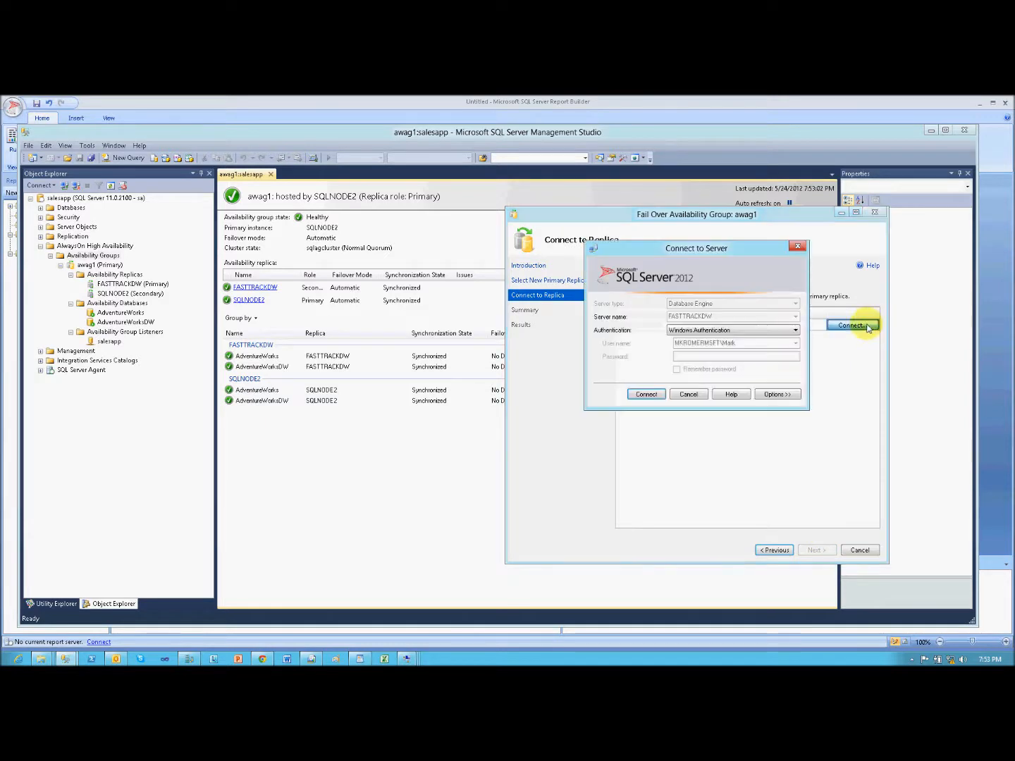
pyautogui.click(791, 330)
pyautogui.click(777, 347)
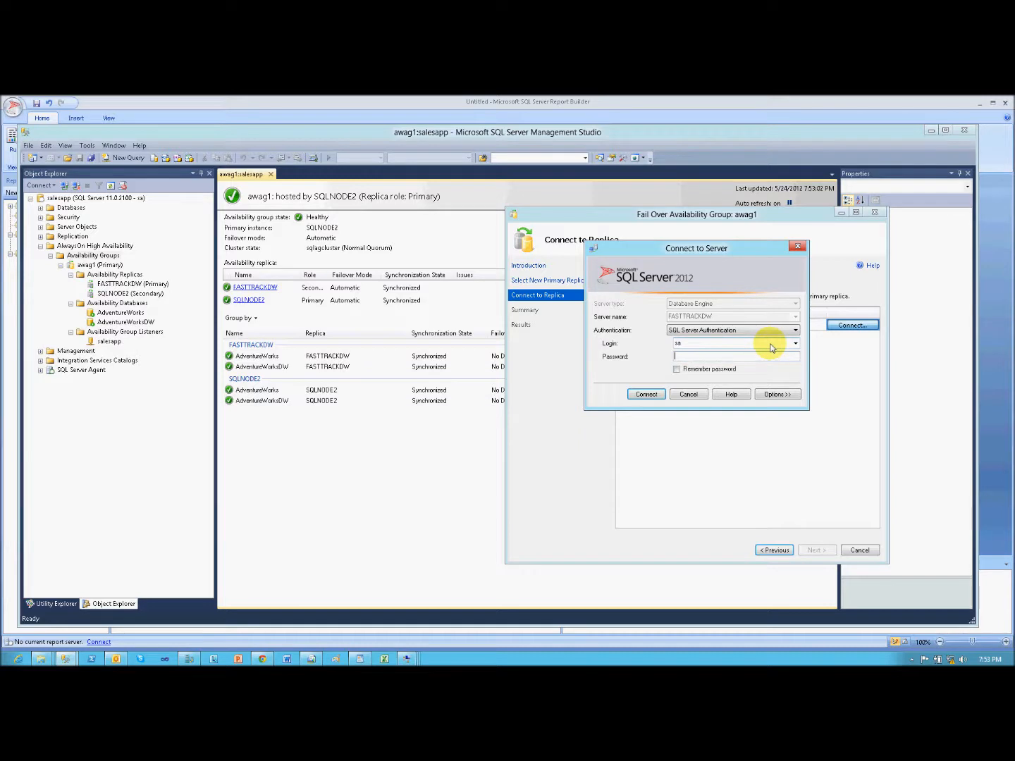
pyautogui.write('***********')
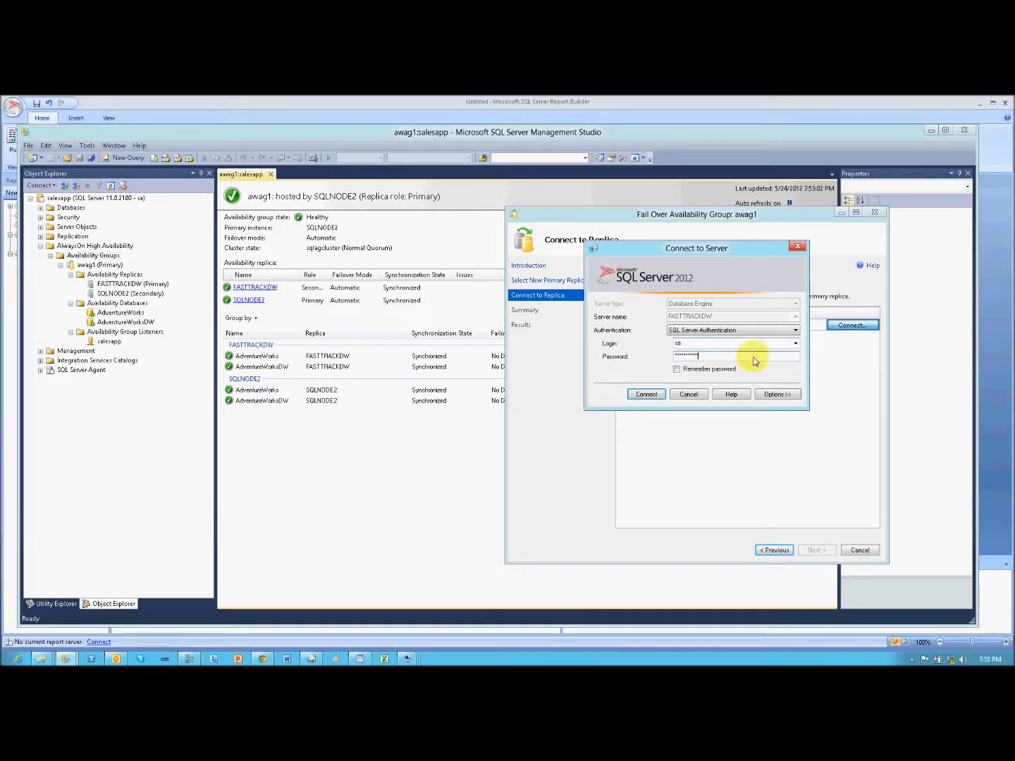
pyautogui.click(646, 393)
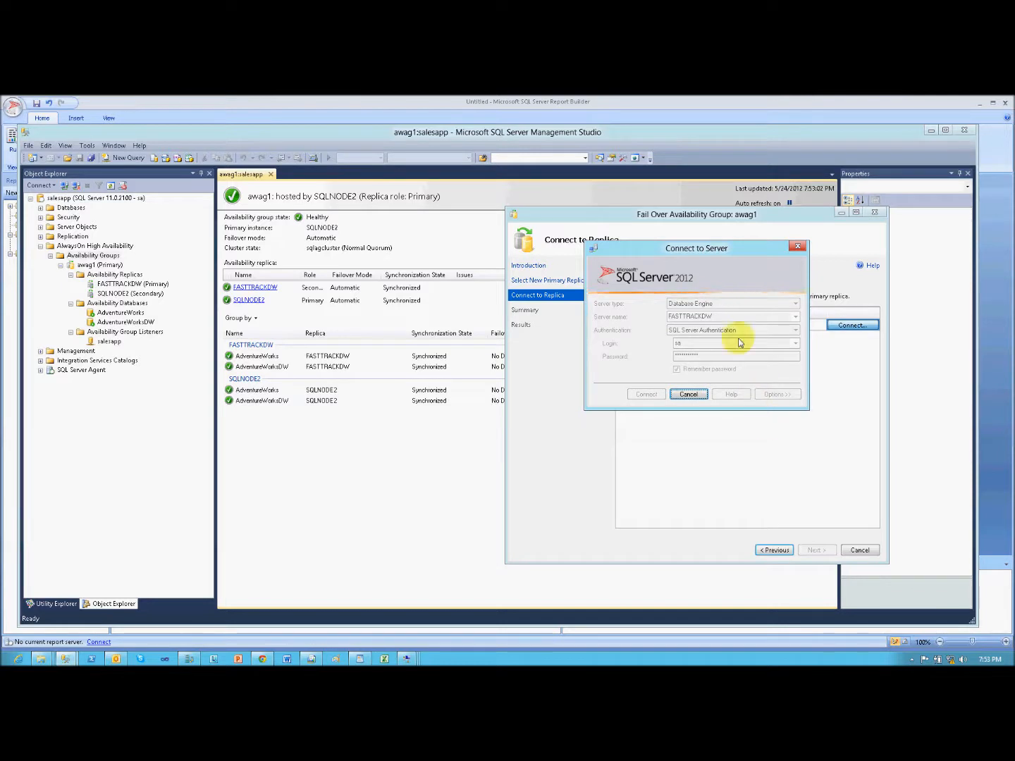
pyautogui.click(688, 393)
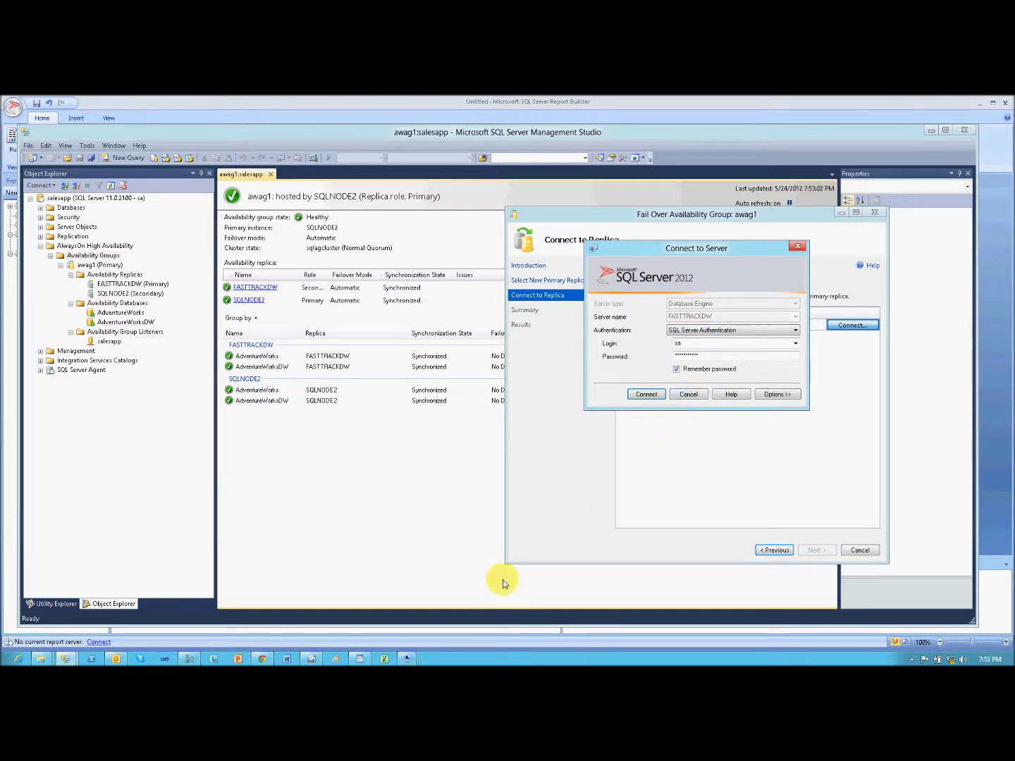
pyautogui.click(688, 394)
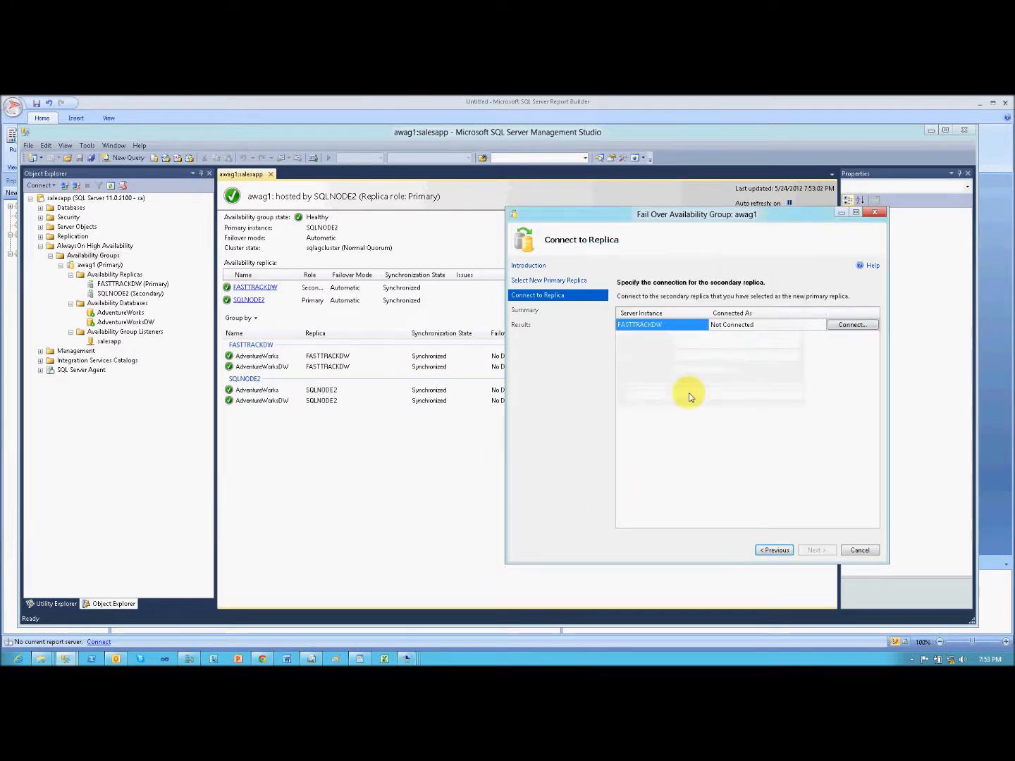
pyautogui.click(859, 549)
pyautogui.click(565, 415)
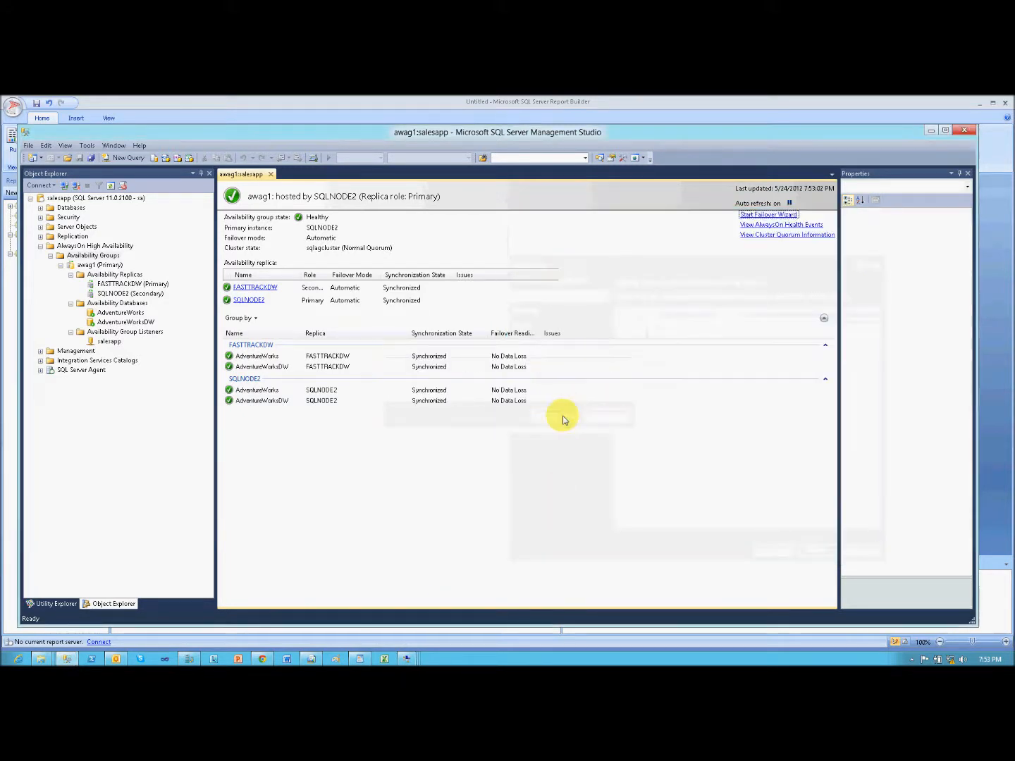
# - Bring up the MarkDC2008R2 virtual machine and close all the virtual machine connection windows
pyautogui.moveTo(406, 659)
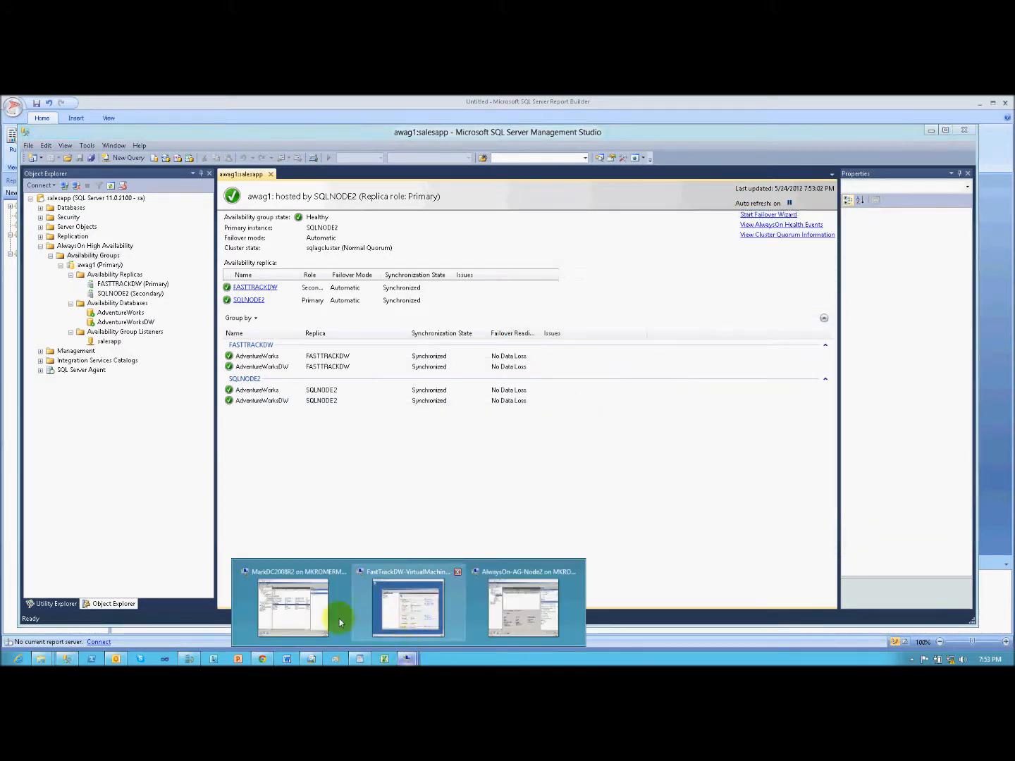
pyautogui.click(339, 621)
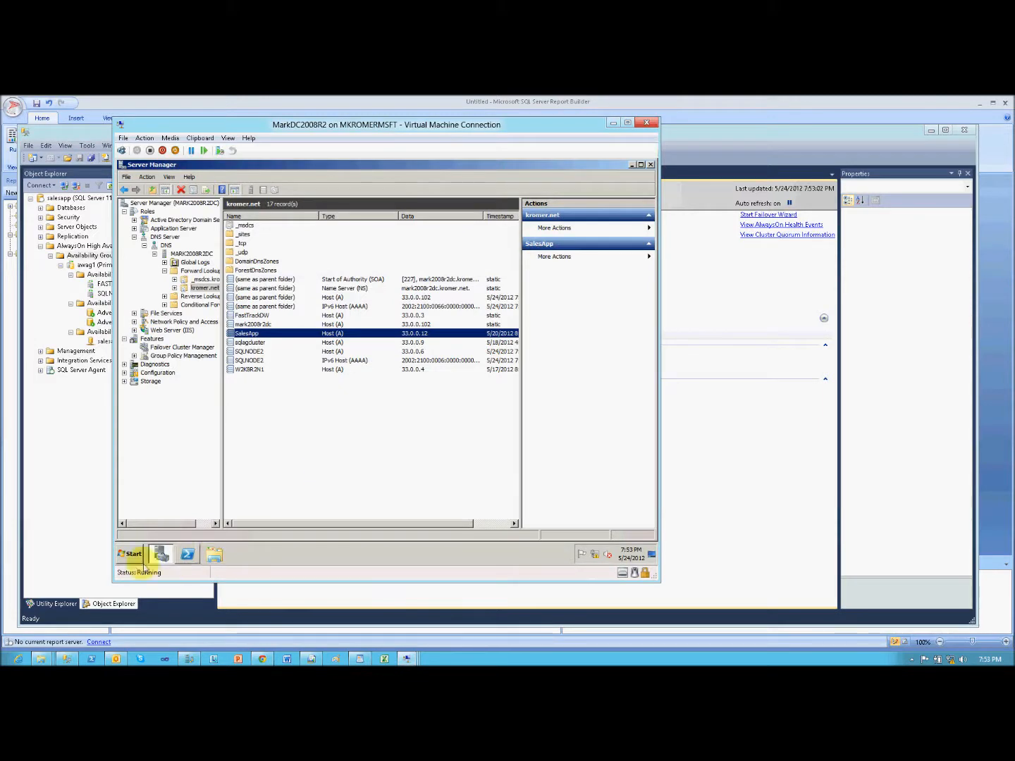
pyautogui.moveTo(403, 659)
pyautogui.click(409, 633)
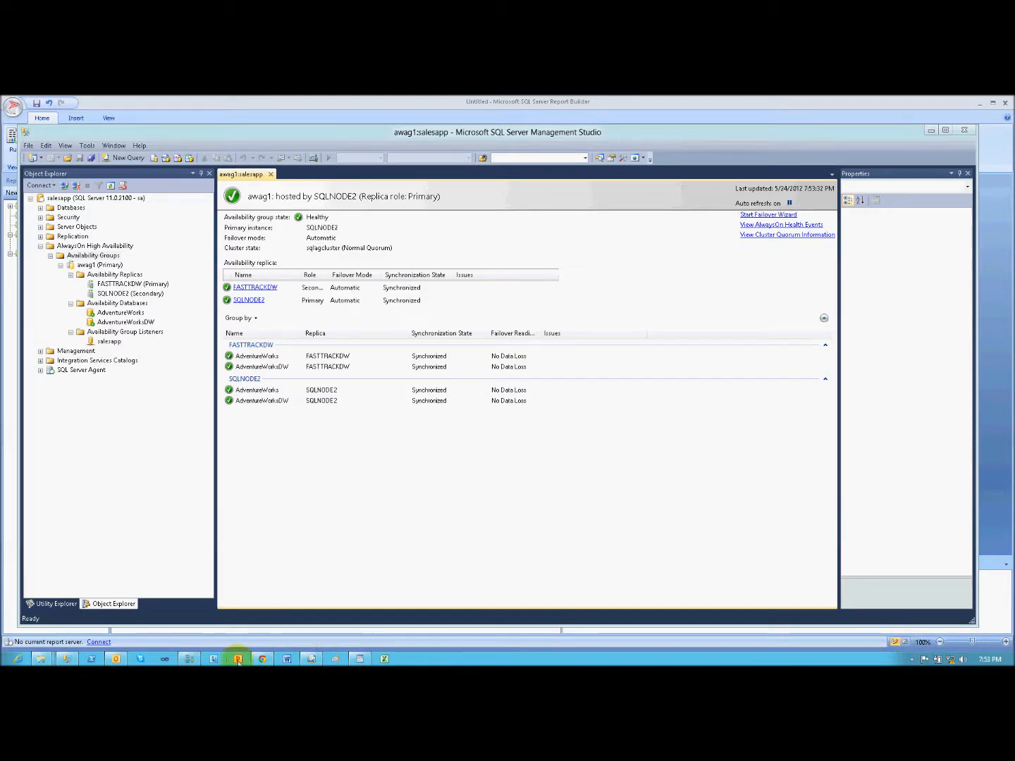
# - Open the AlwaysOn-AG-Node2 virtual machine from Hyper-V Manager and bring up SQL Server Management Studio inside it
pyautogui.click(190, 659)
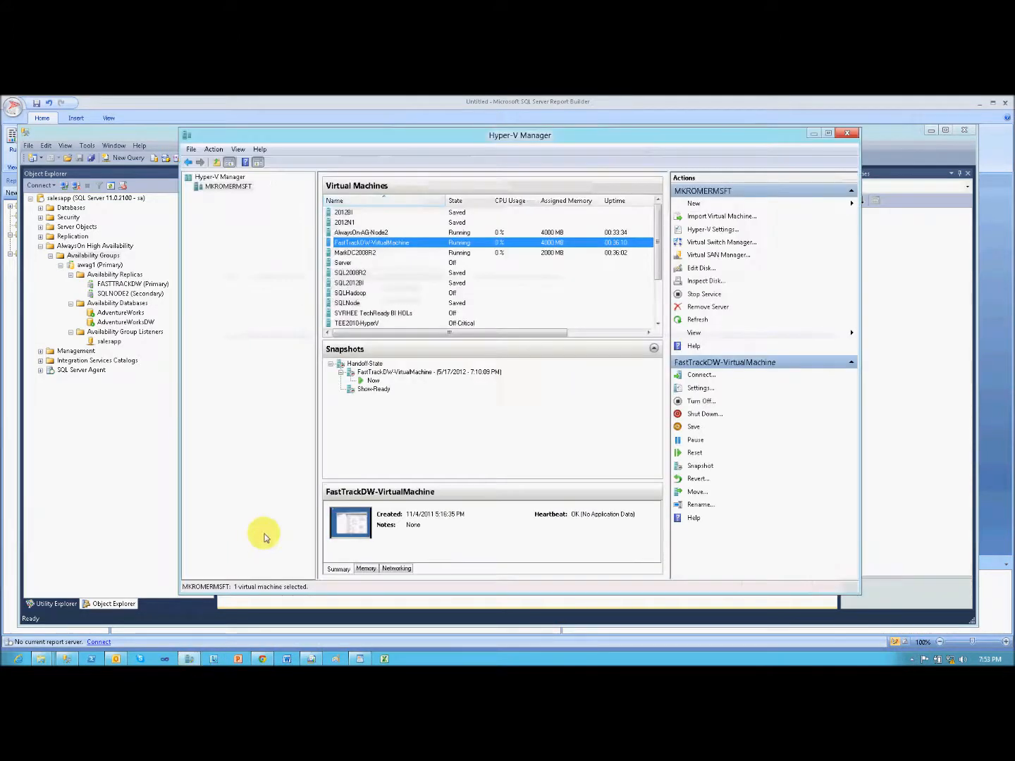
pyautogui.doubleClick(401, 232)
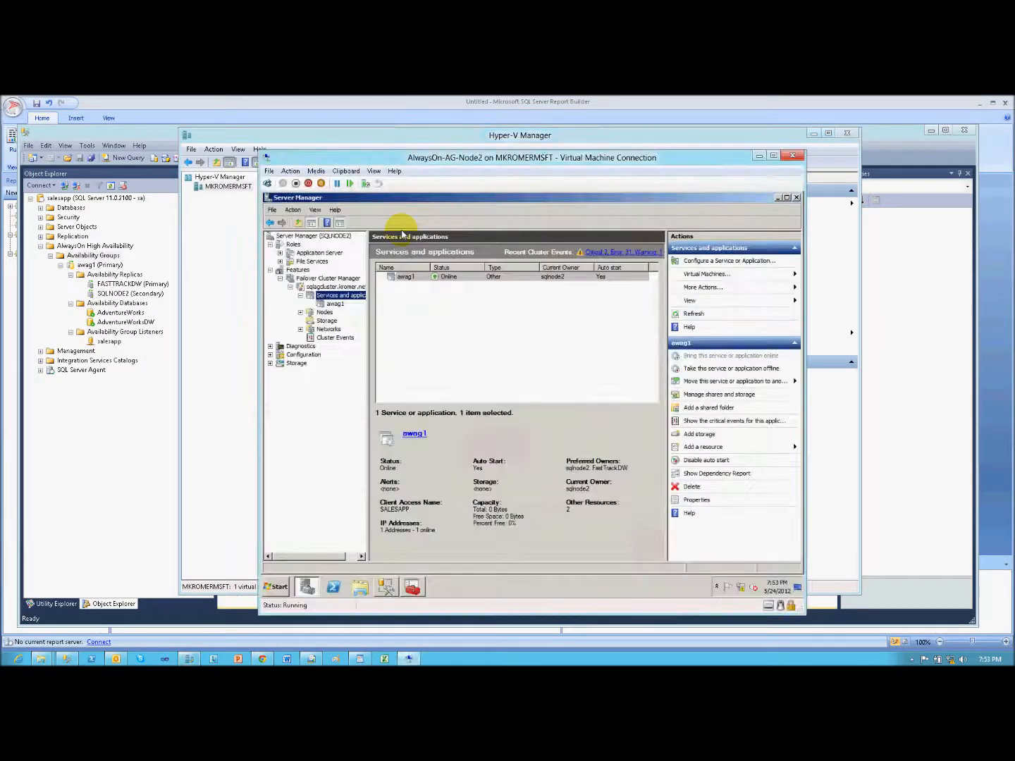
pyautogui.click(386, 586)
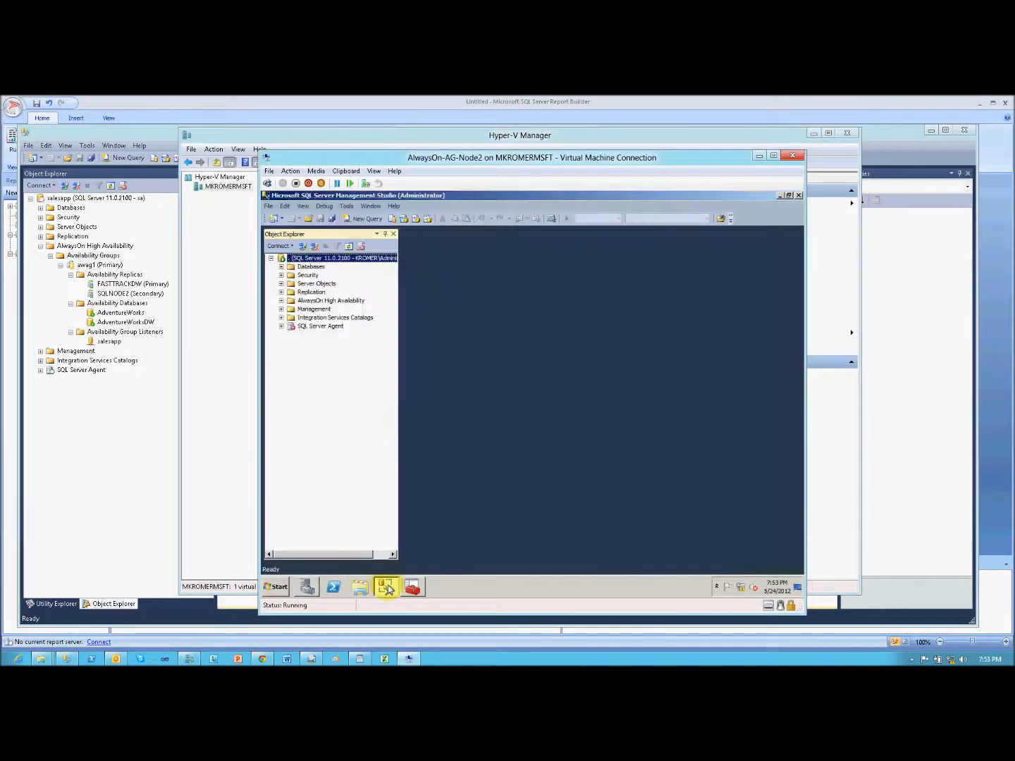
# - Find the awag1 availability group under AlwaysOn High Availability on the node and start its failover wizard
pyautogui.click(281, 301)
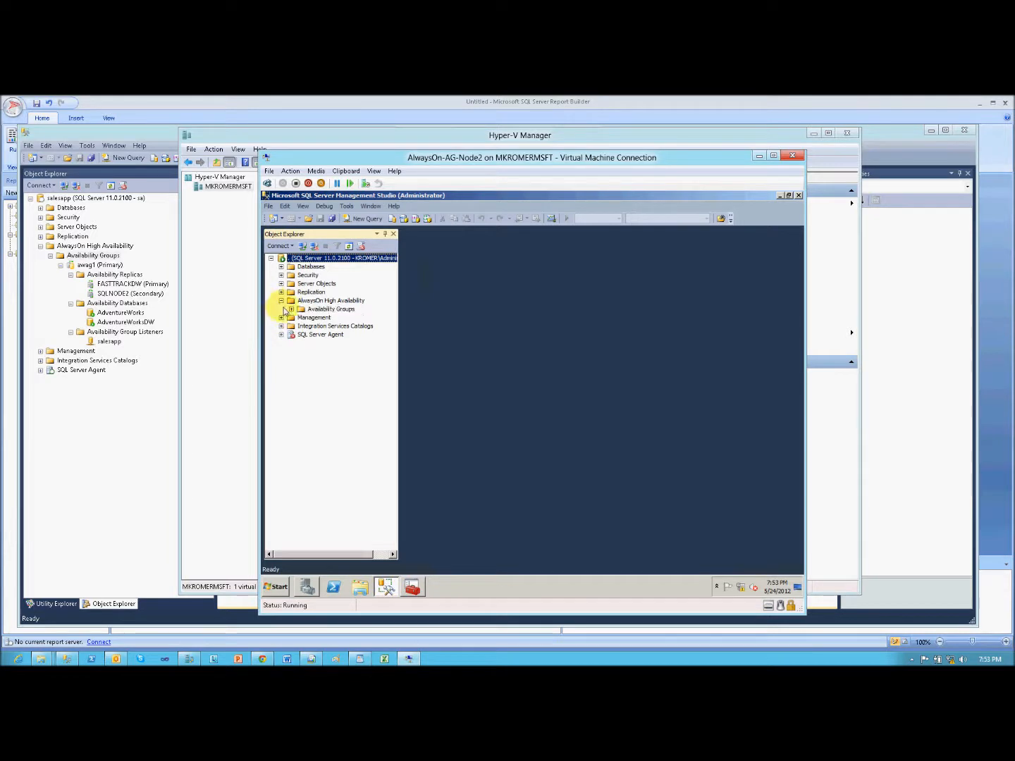
pyautogui.click(290, 310)
pyautogui.click(321, 317)
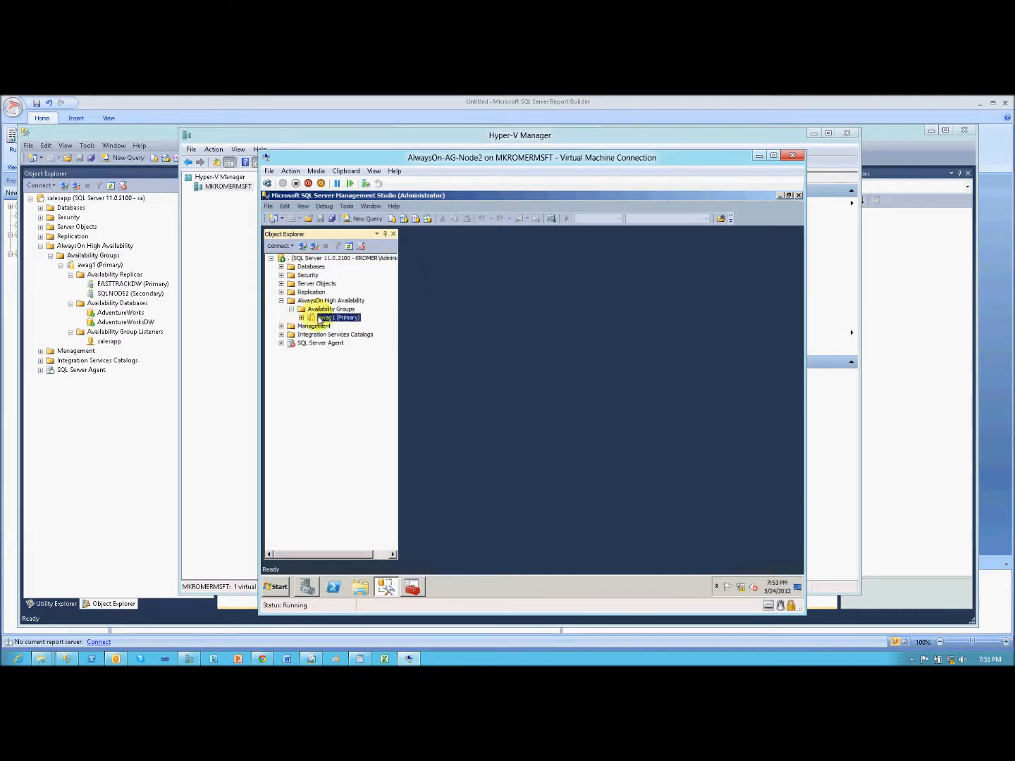
pyautogui.rightClick(321, 319)
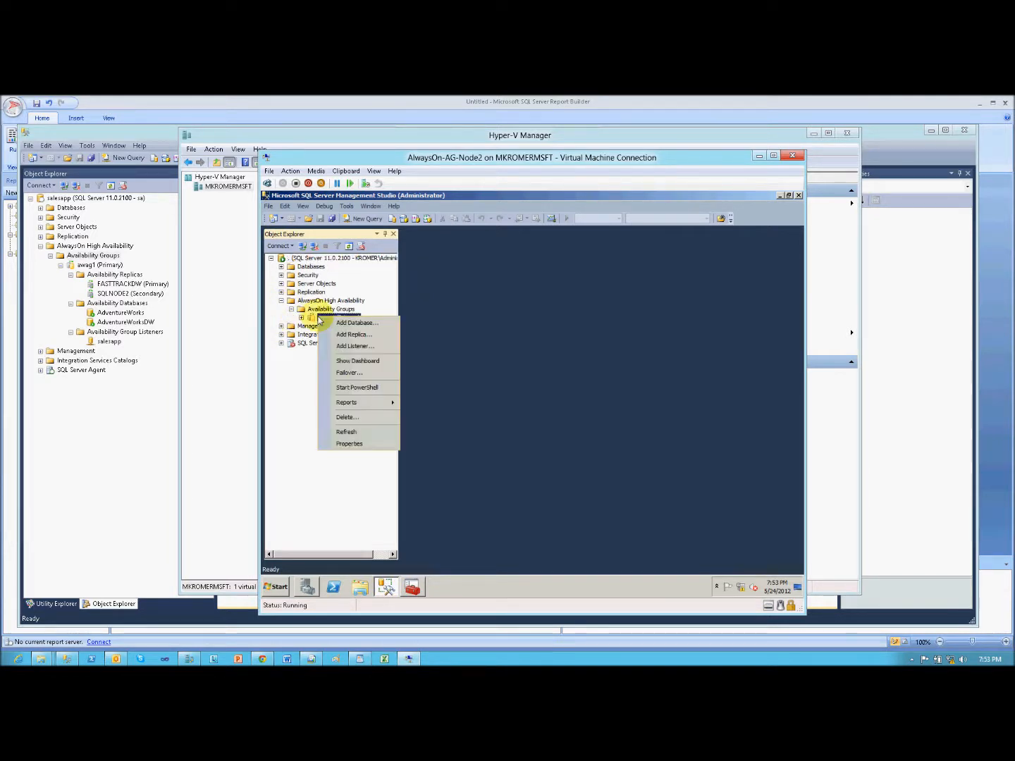
pyautogui.click(365, 374)
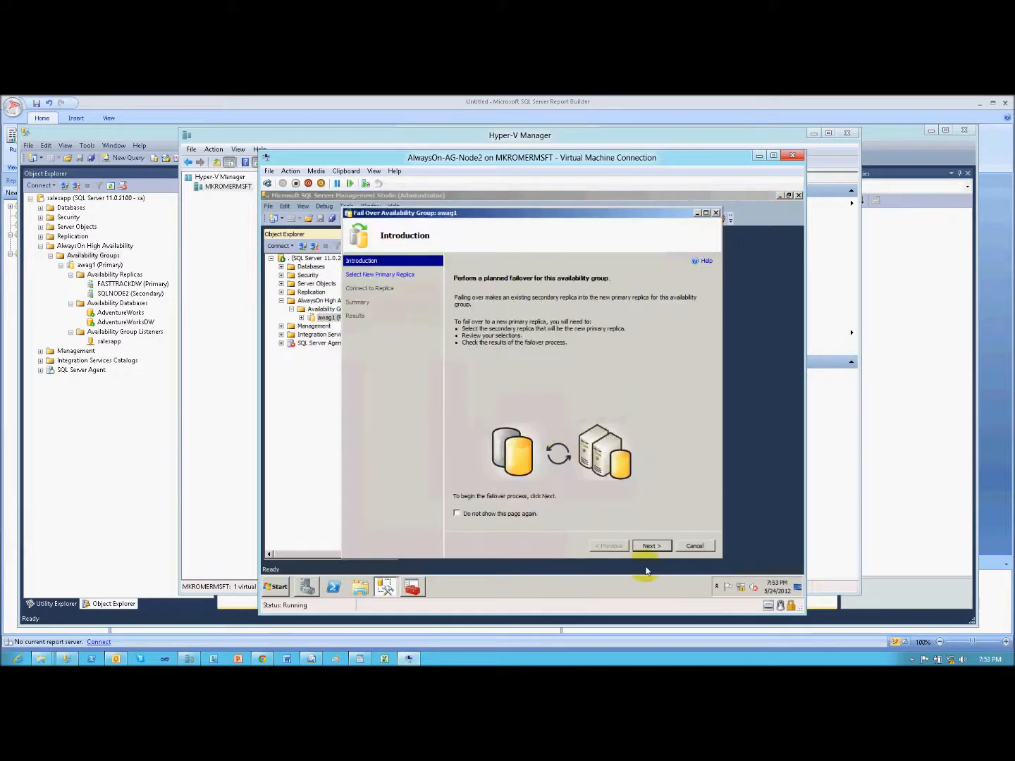
# - Proceed with FASTTRACKDW as the new primary replica and connect to it using Windows Authentication
pyautogui.click(650, 544)
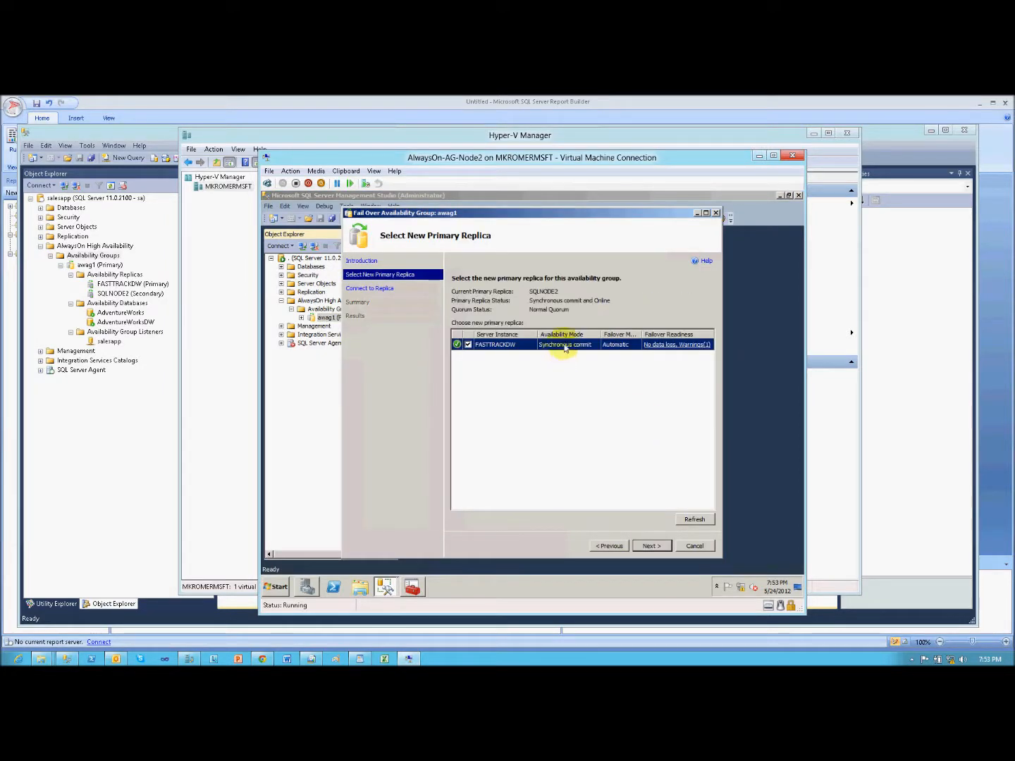
pyautogui.click(651, 545)
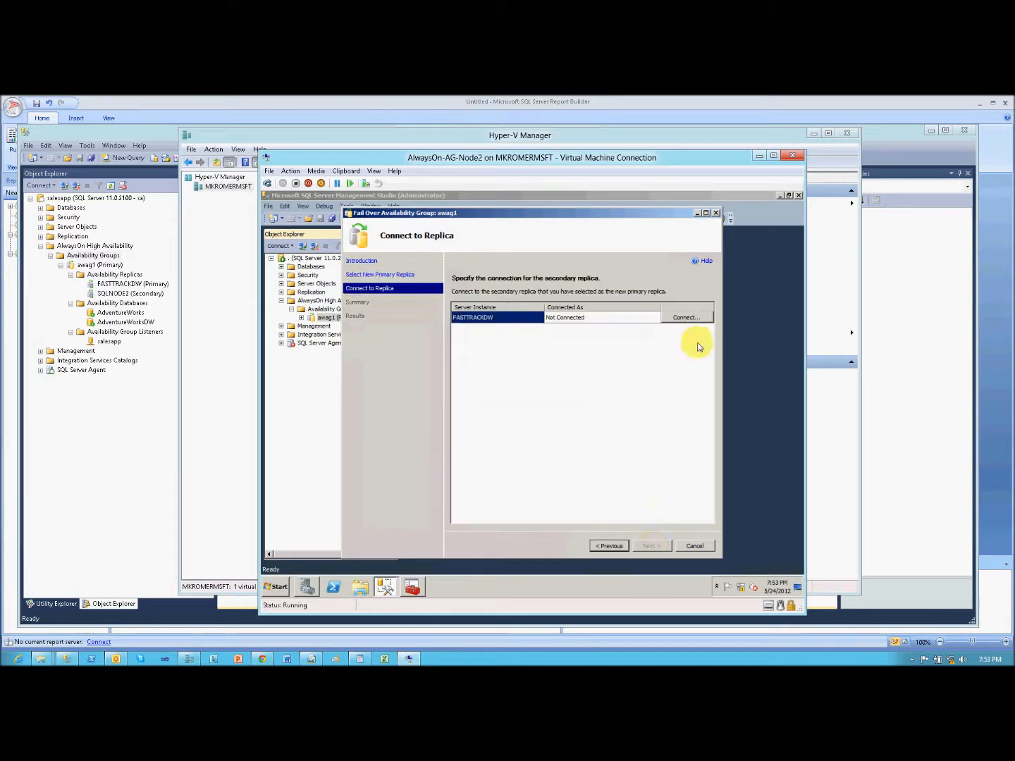
pyautogui.click(689, 317)
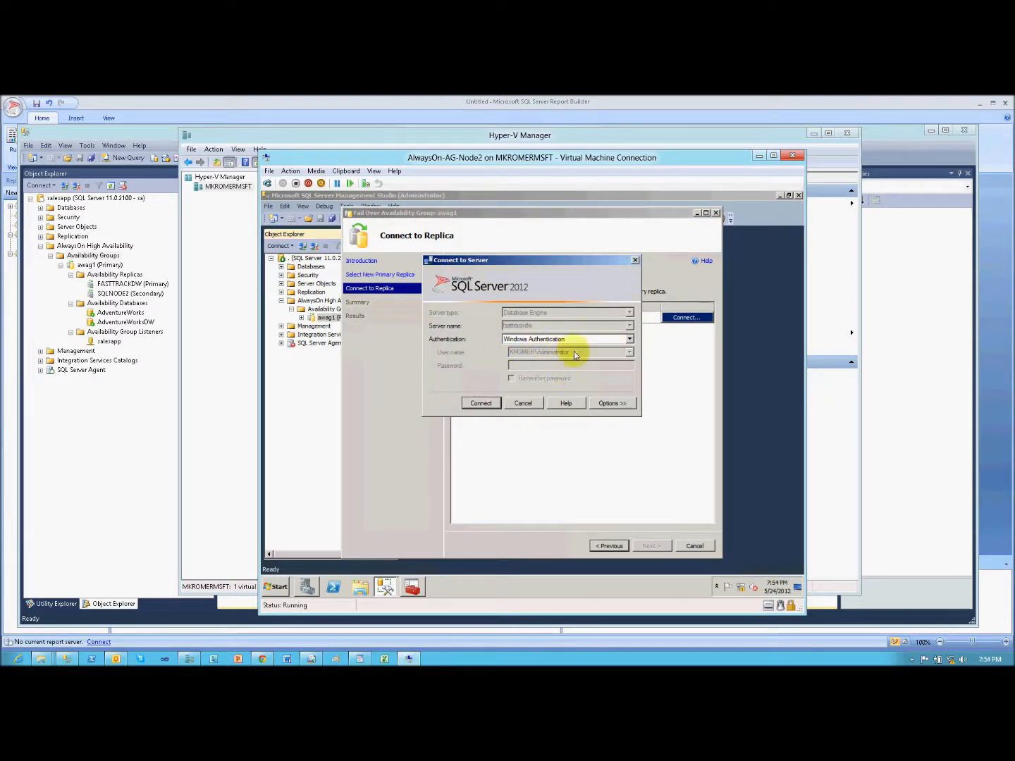
pyautogui.click(474, 403)
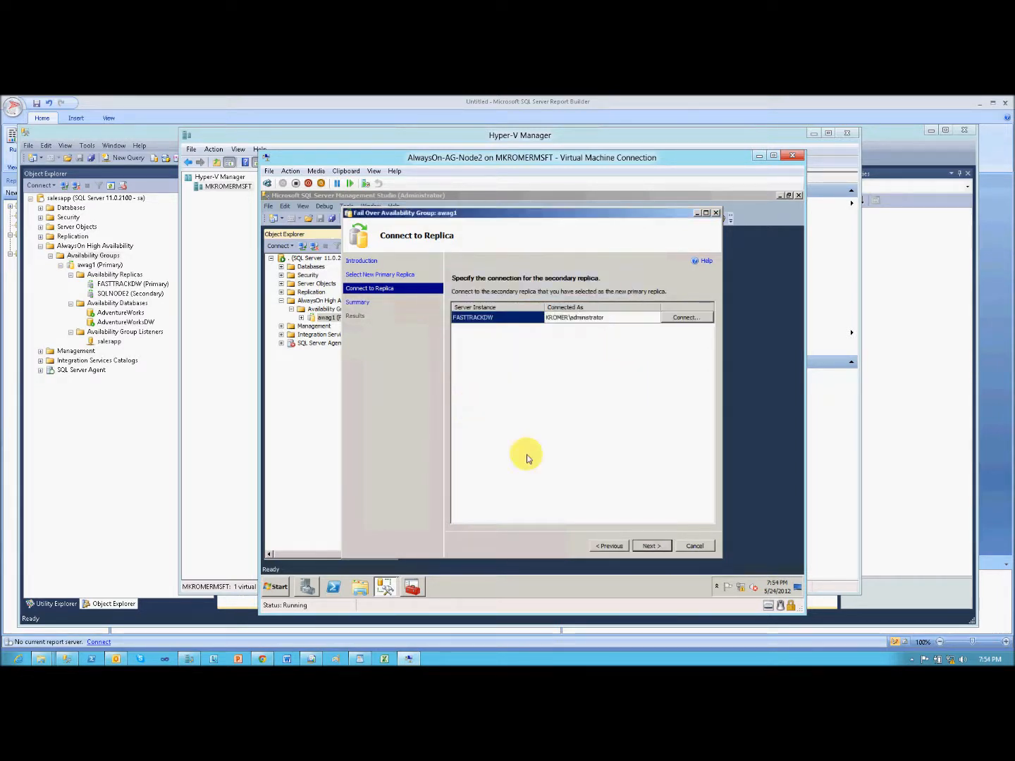
# - Accept the failover summary, run the planned failover of awag1 to FASTTRACKDW and expand the progress details
pyautogui.click(651, 545)
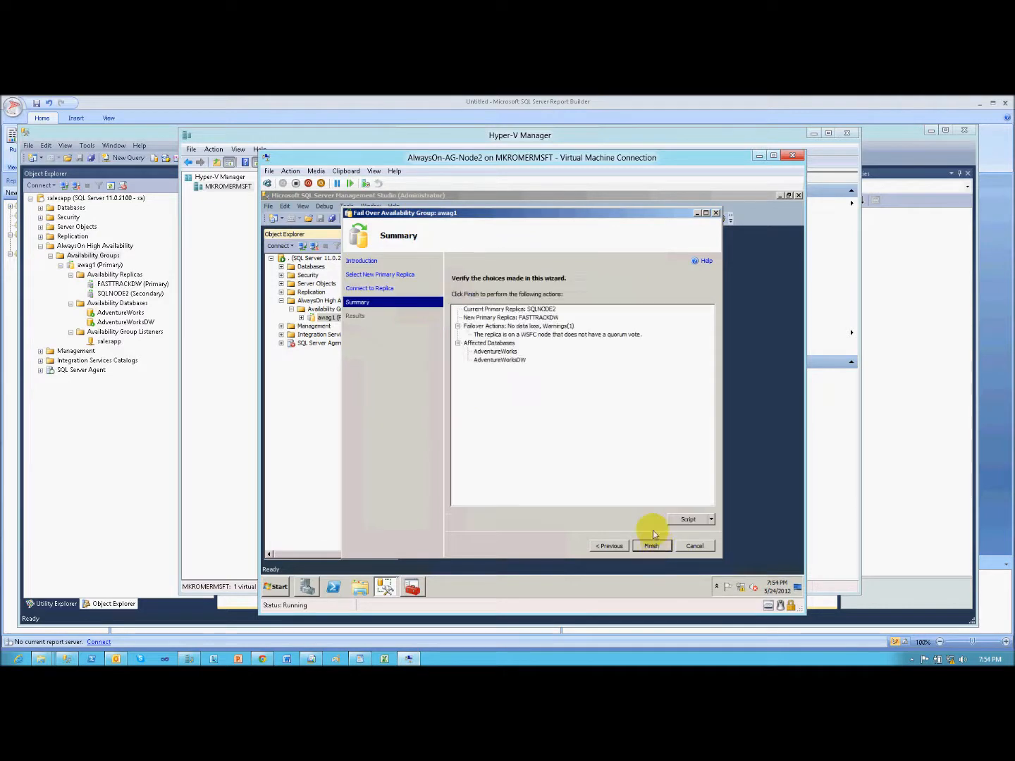
pyautogui.click(652, 546)
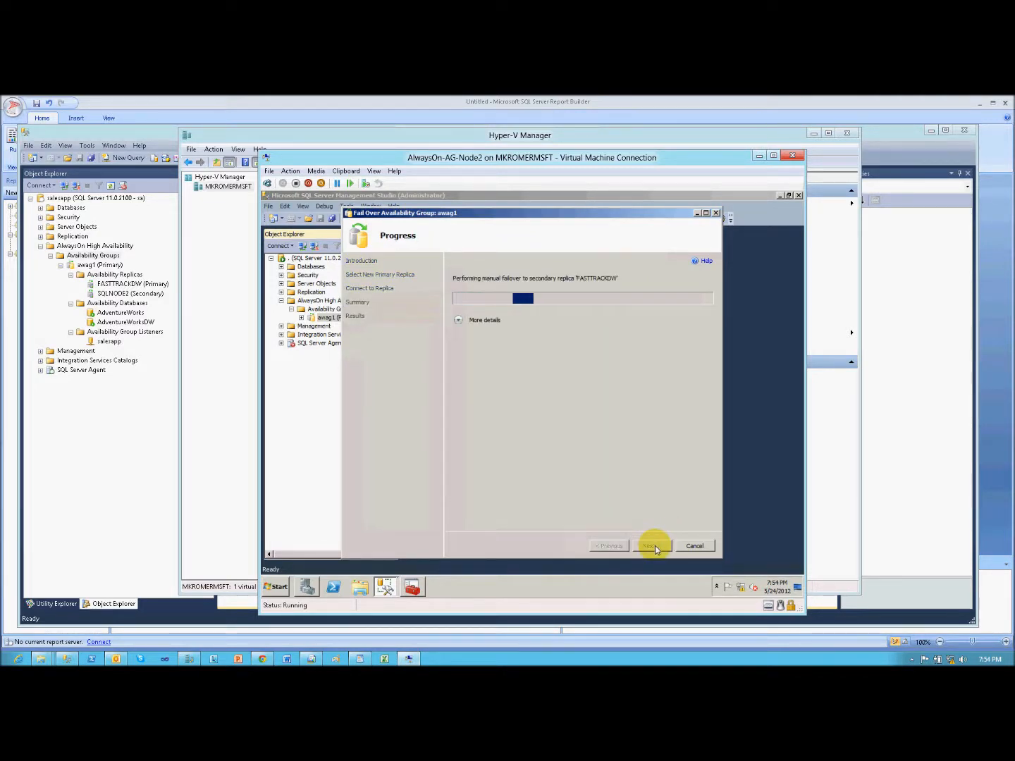
pyautogui.click(458, 321)
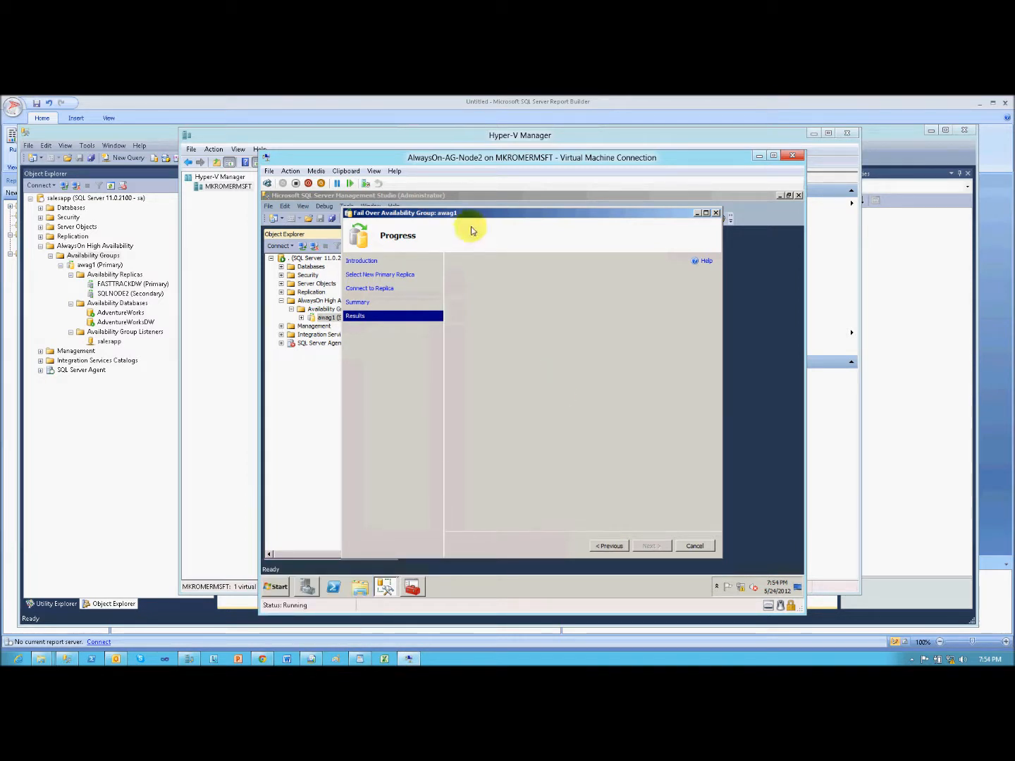
# - Open the FastTrackDW-VirtualMachine connection from Hyper-V Manager, move its window until the whole desktop fits, and launch SQL Server Management Studio in it
pyautogui.click(185, 659)
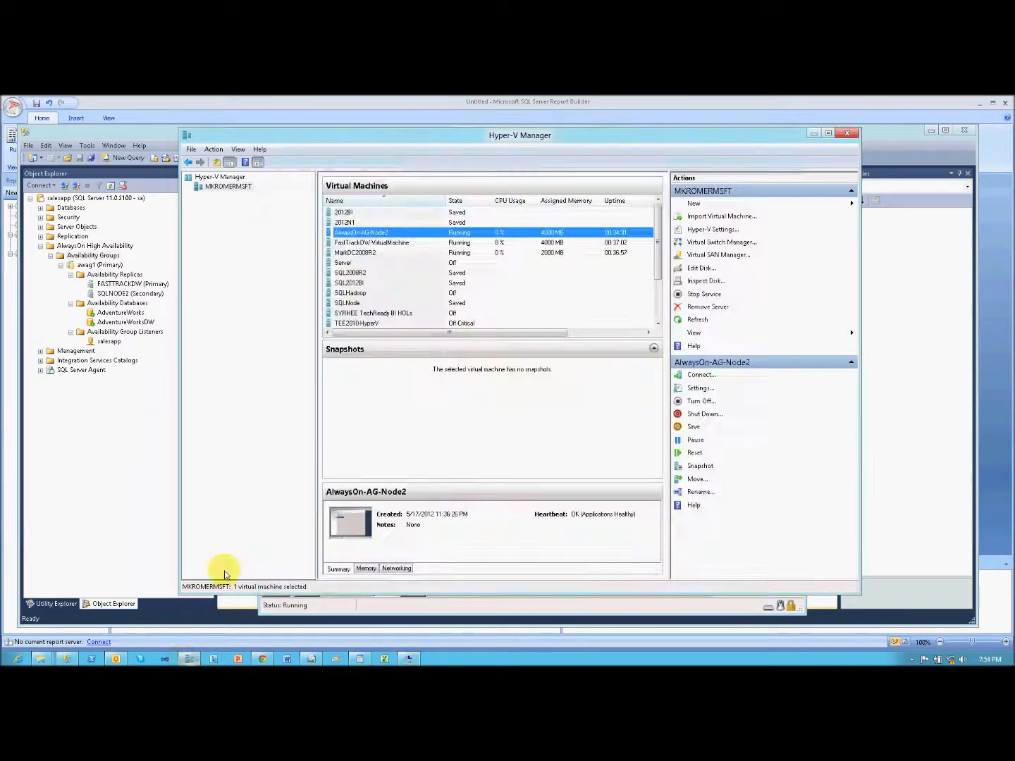
pyautogui.click(405, 244)
pyautogui.doubleClick(405, 244)
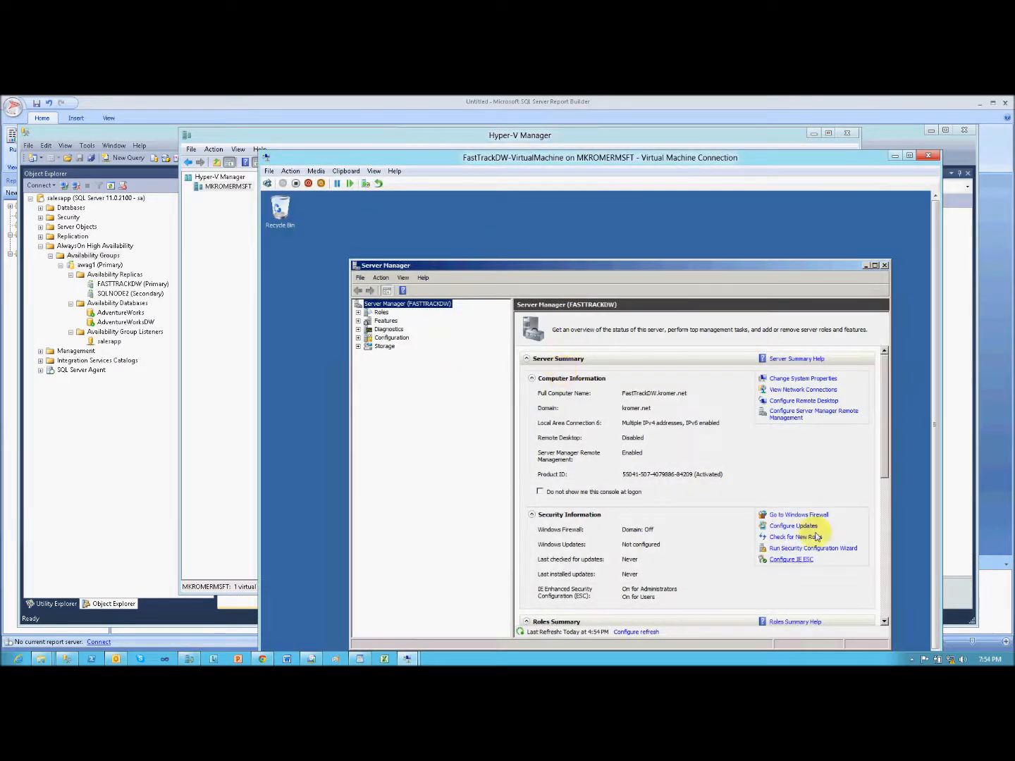
pyautogui.moveTo(782, 158); pyautogui.dragTo(520, 102)
pyautogui.click(675, 629)
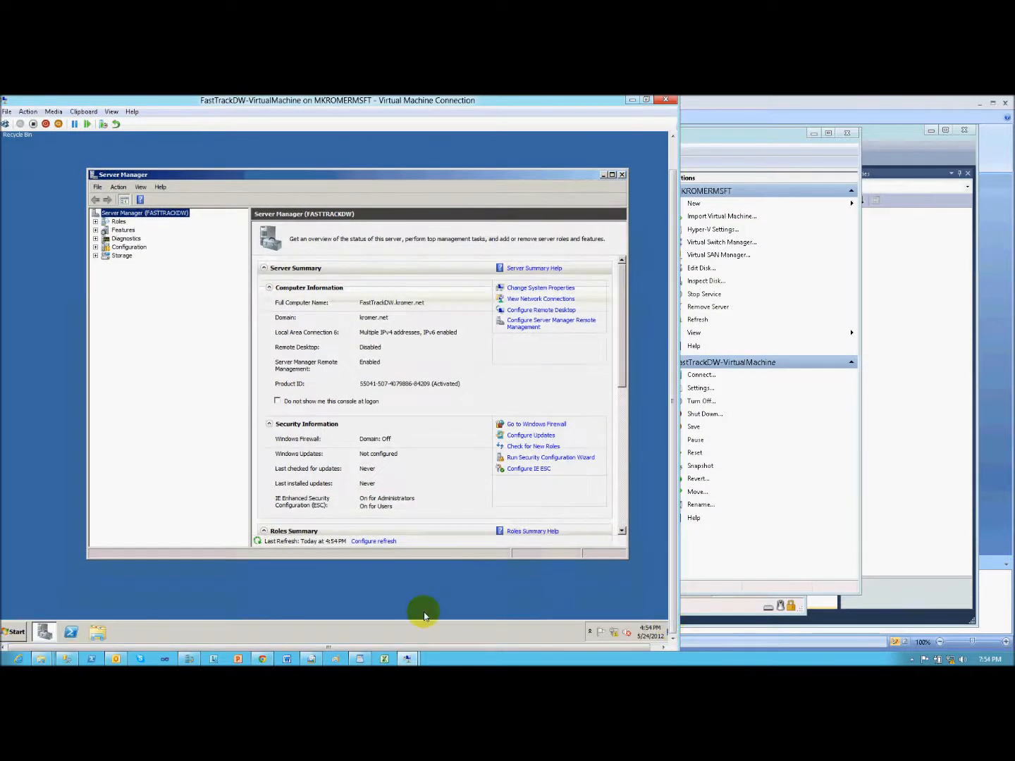
pyautogui.click(14, 632)
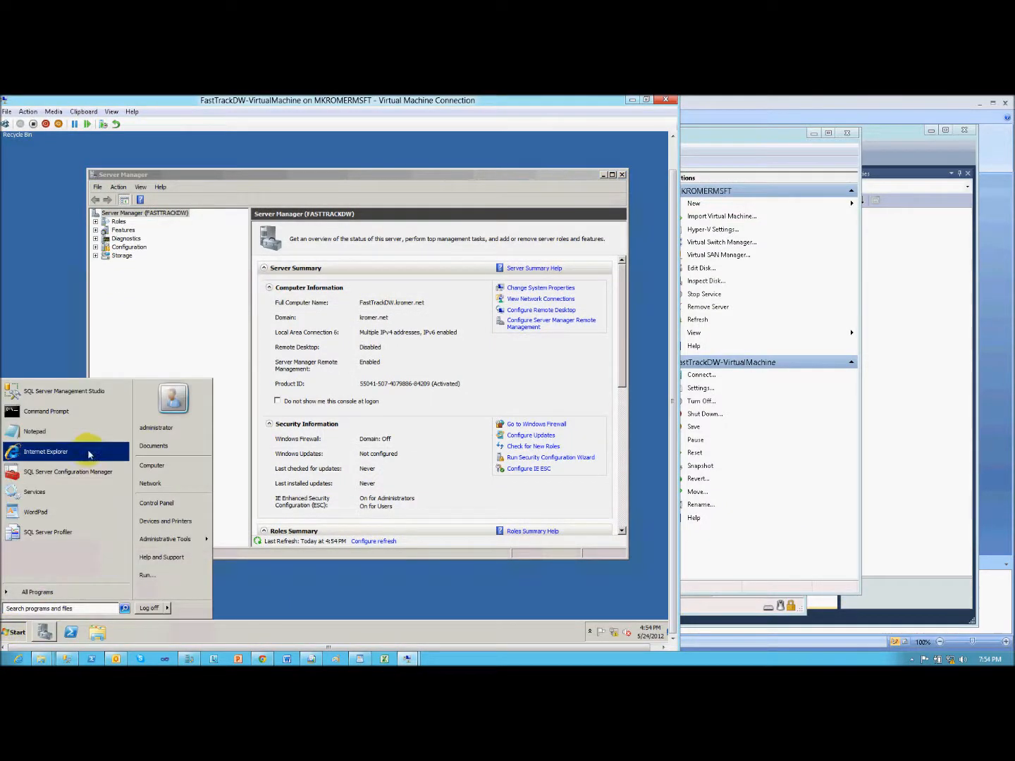
pyautogui.click(91, 397)
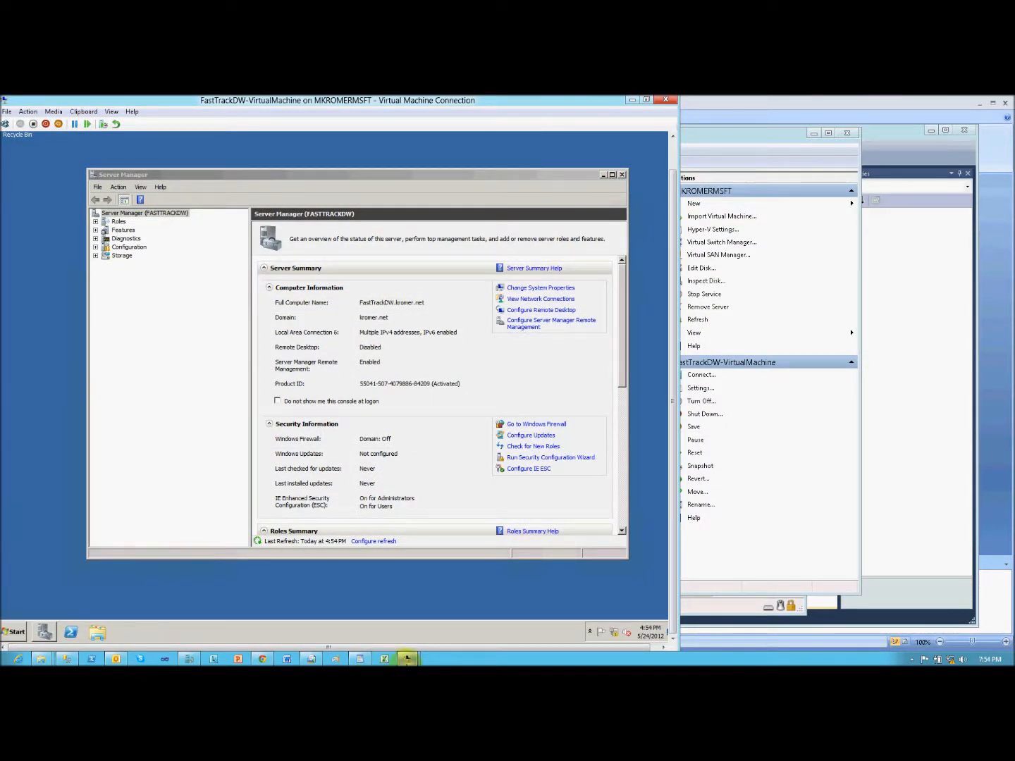
# - Return to the AlwaysOn-AG-Node2 virtual machine and close the finished failover wizard
pyautogui.moveTo(407, 659)
pyautogui.click(361, 607)
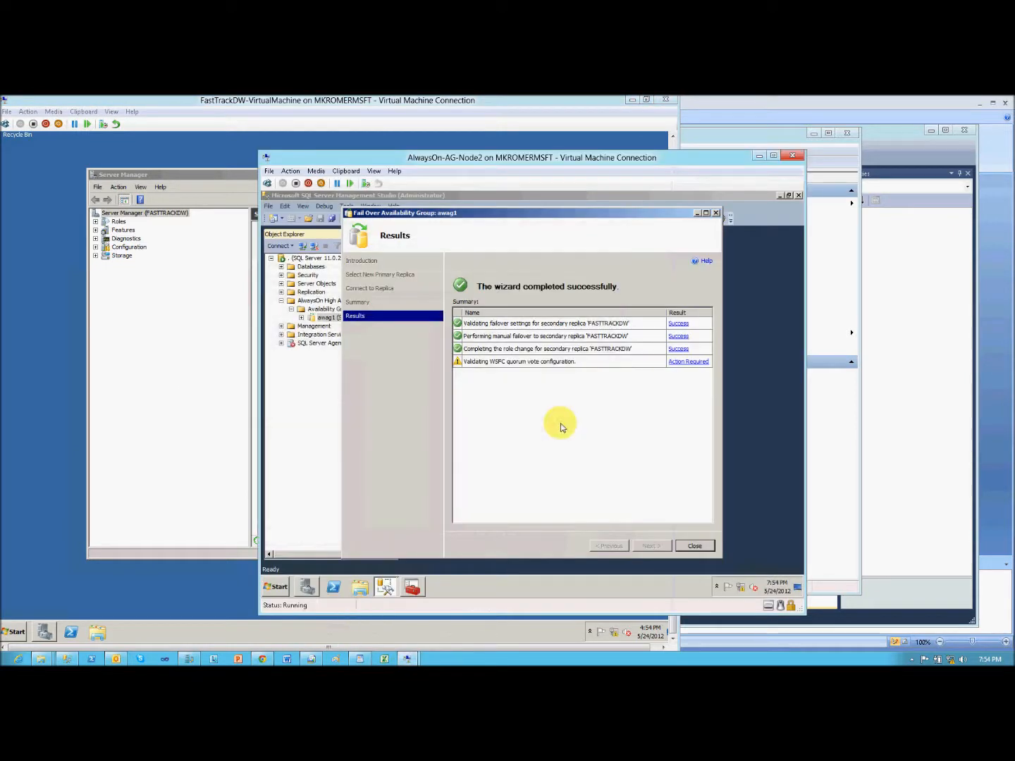
pyautogui.click(694, 546)
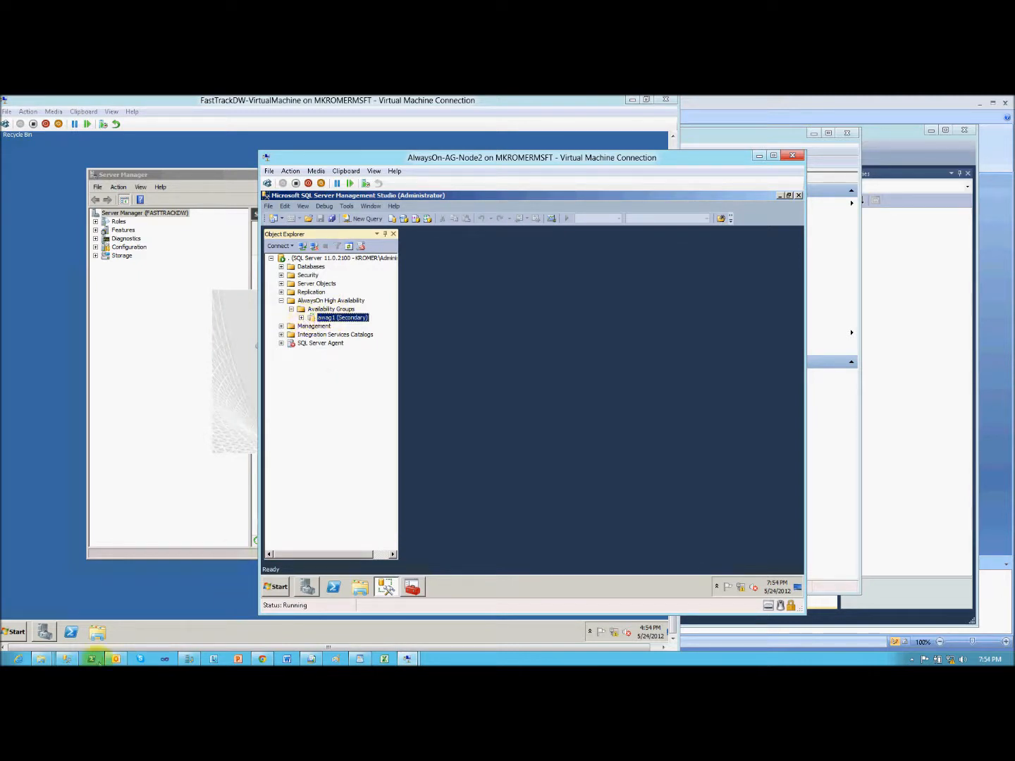
# - In the host's SQL Server Management Studio, reopen the awag1 dashboard through the Availability Groups dashboard and widen its Role column
pyautogui.click(67, 659)
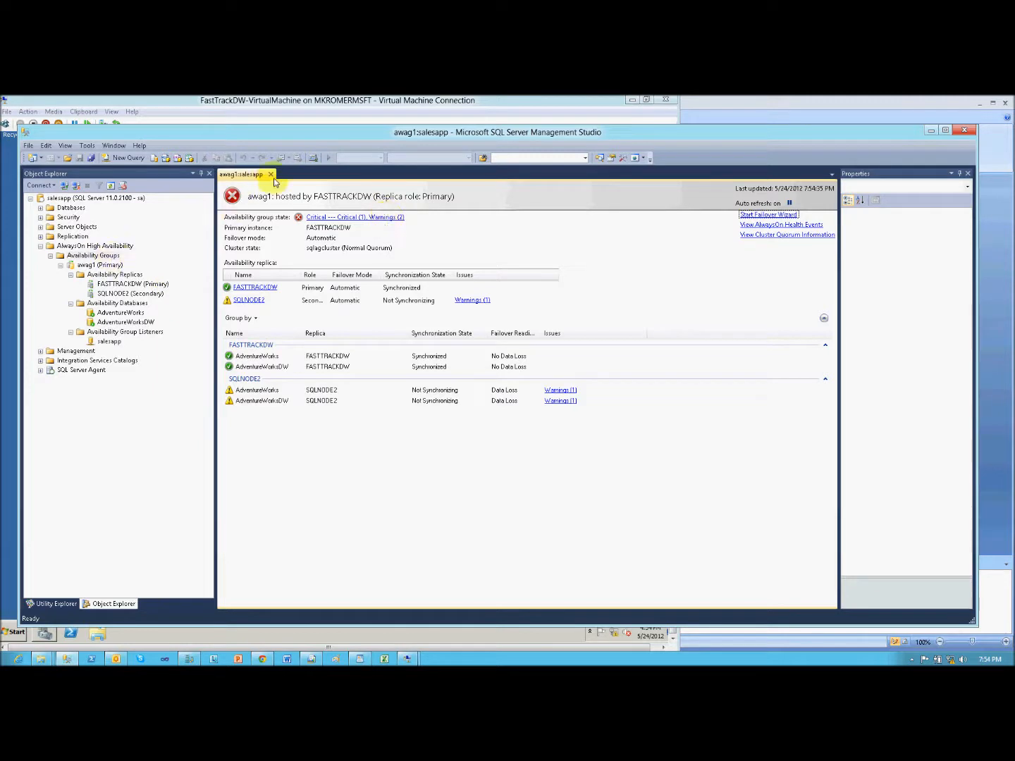
pyautogui.click(271, 174)
pyautogui.rightClick(80, 256)
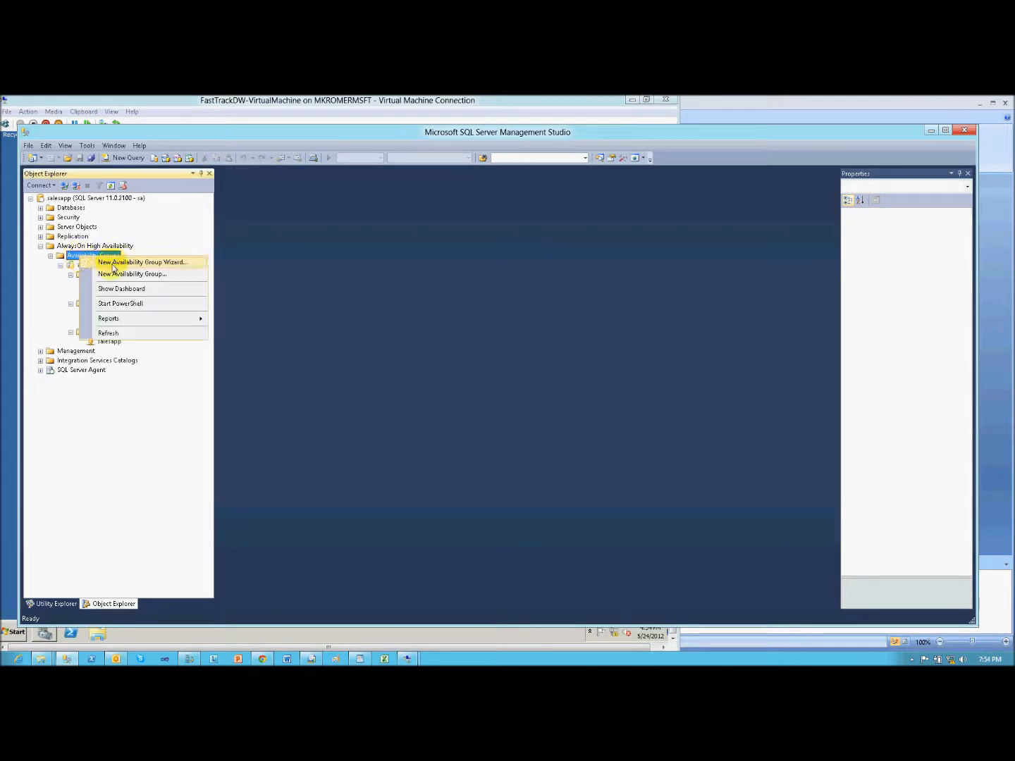
pyautogui.click(118, 289)
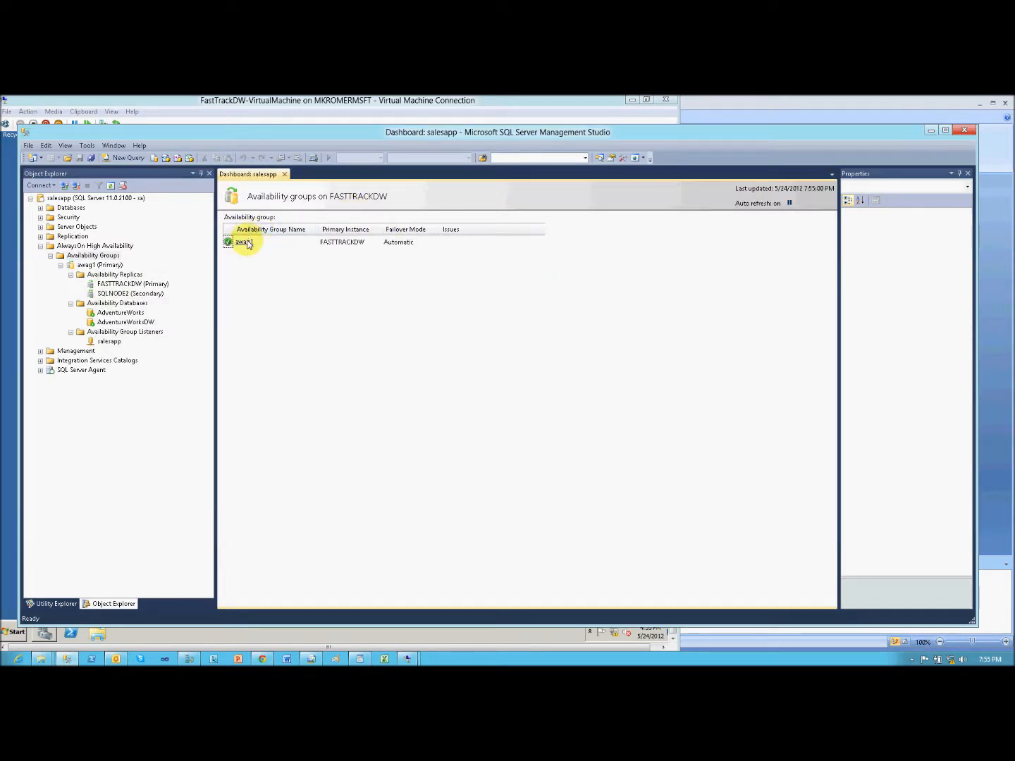
pyautogui.click(243, 242)
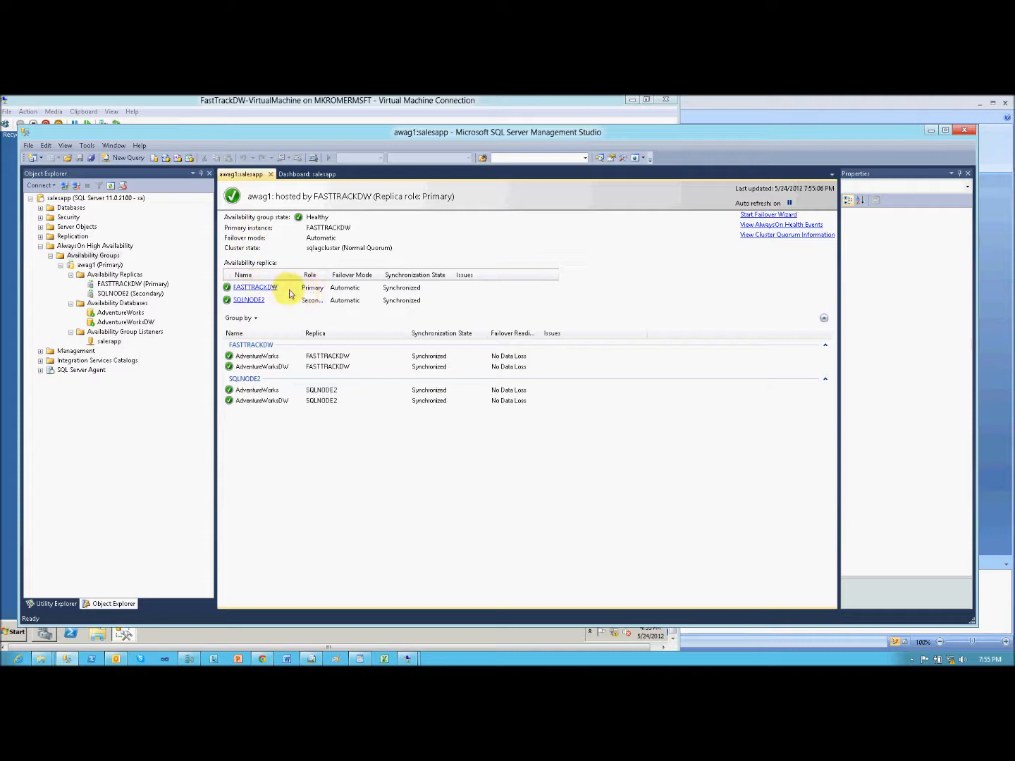
pyautogui.moveTo(328, 279); pyautogui.dragTo(378, 281)
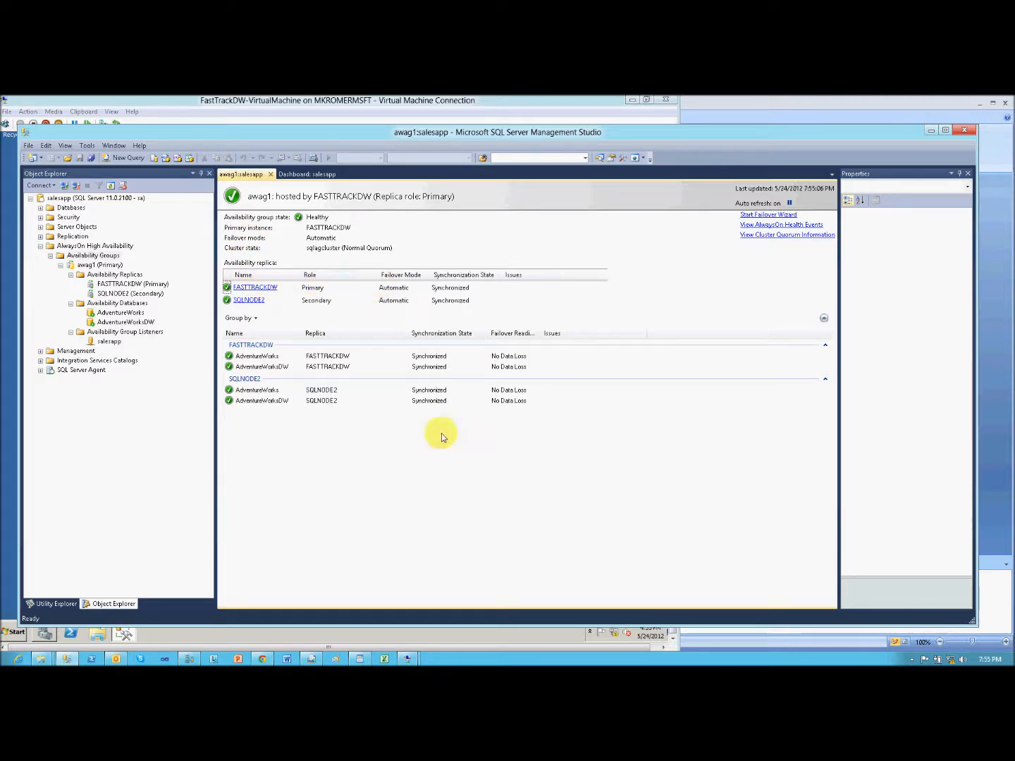
# - Switch to Report Builder and run the Sales Summary Report against the failed-over availability group
pyautogui.click(311, 659)
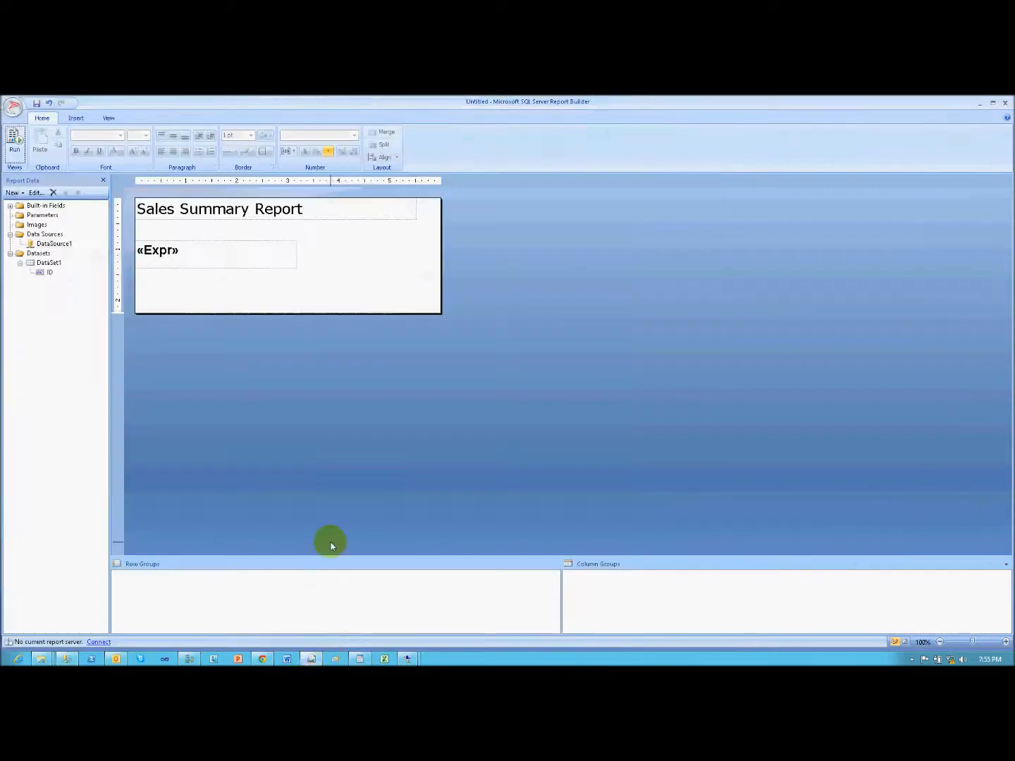
pyautogui.click(16, 148)
pyautogui.click(200, 133)
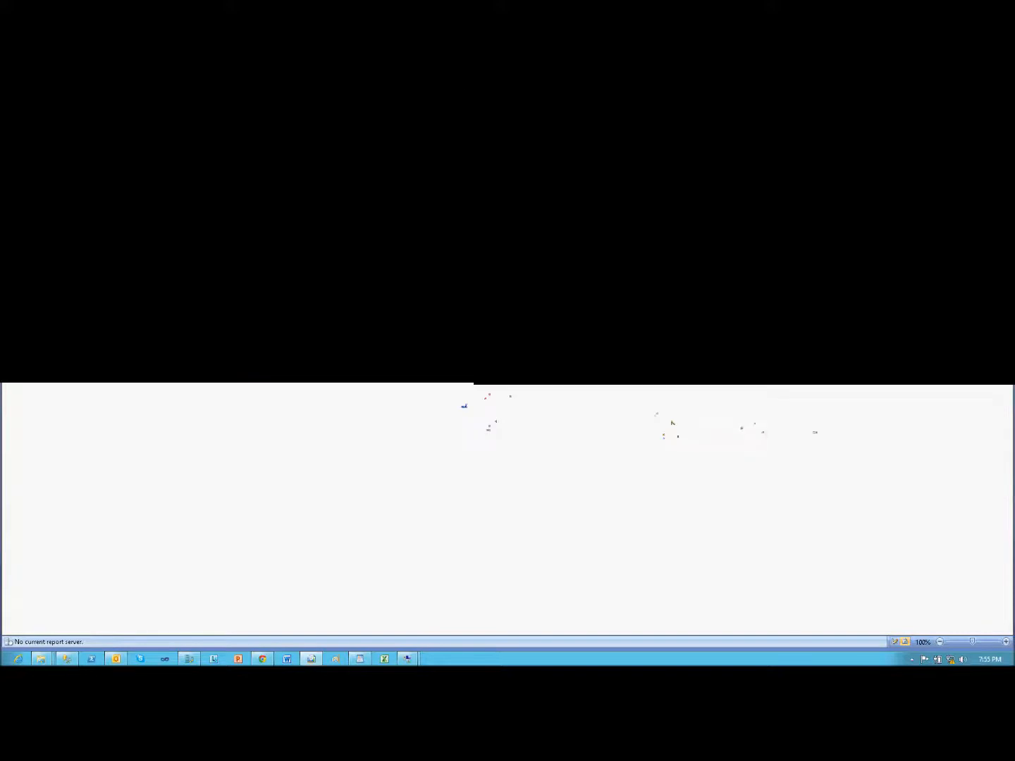